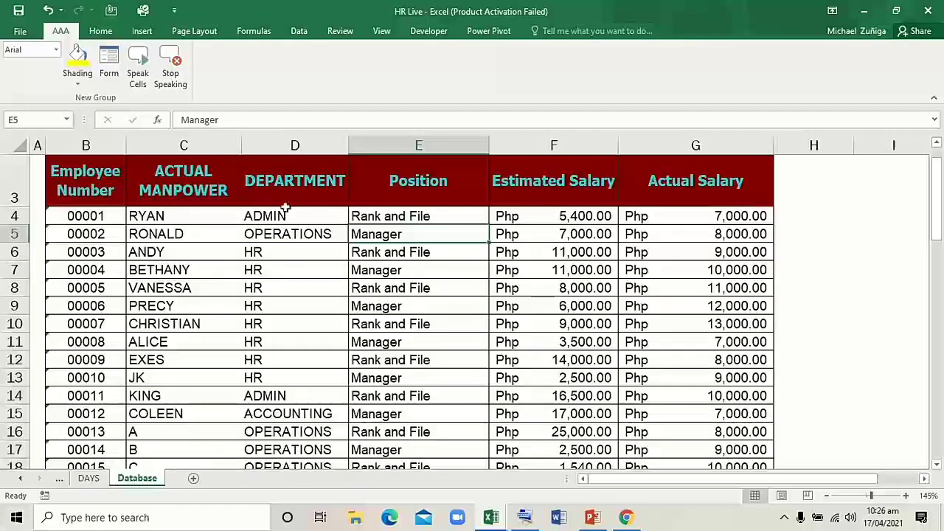
# - Replace the "ACTUAL MANPOWER" heading in cell C3 with "Employees"
pyautogui.click(135, 185)
pyautogui.click(200, 216)
pyautogui.click(201, 179)
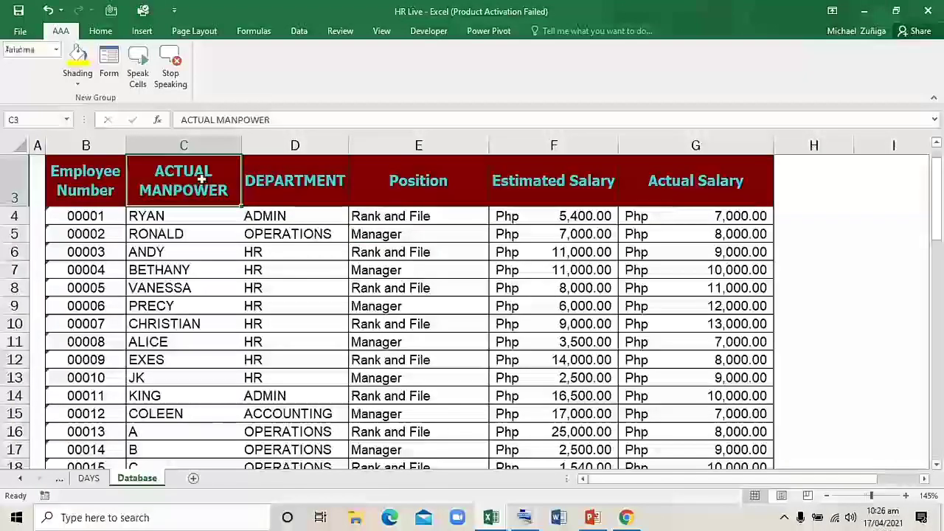
pyautogui.click(526, 518)
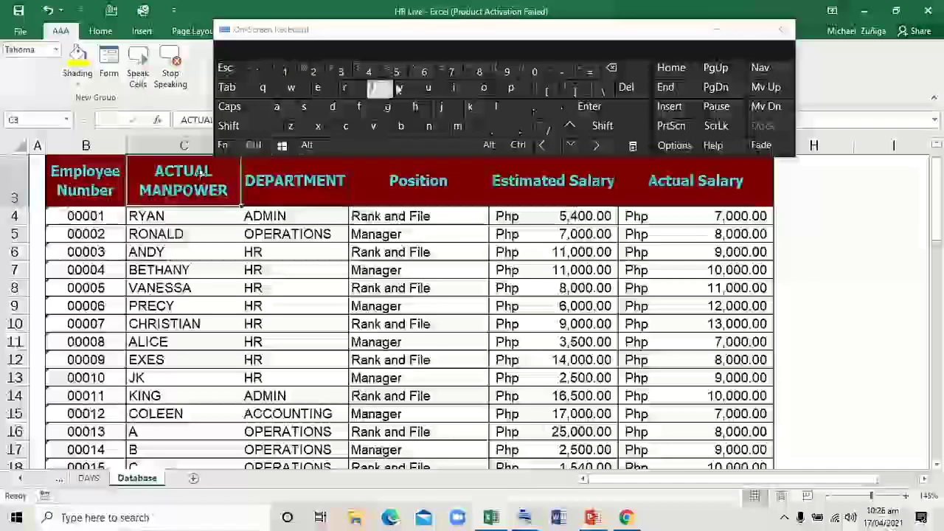
pyautogui.click(318, 87)
pyautogui.click(456, 126)
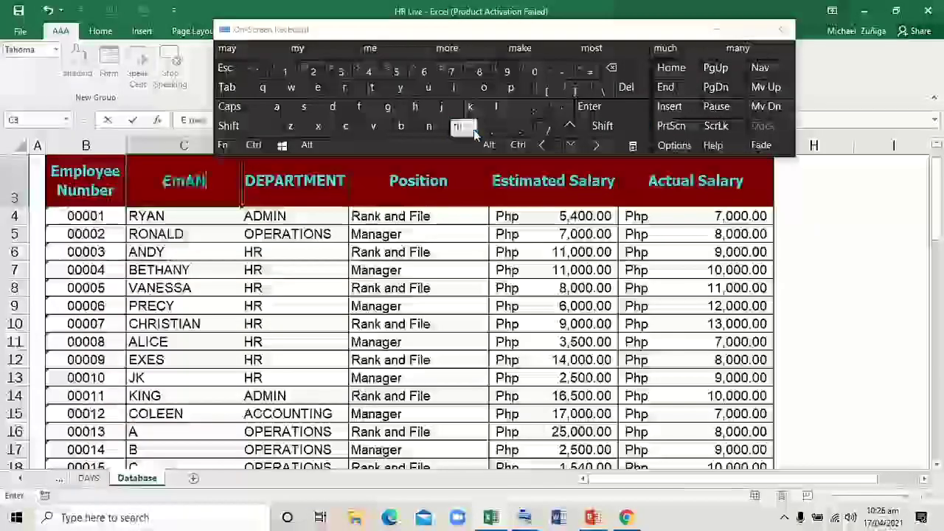
pyautogui.click(510, 87)
pyautogui.click(497, 106)
pyautogui.click(485, 88)
pyautogui.click(402, 89)
pyautogui.write('ees')
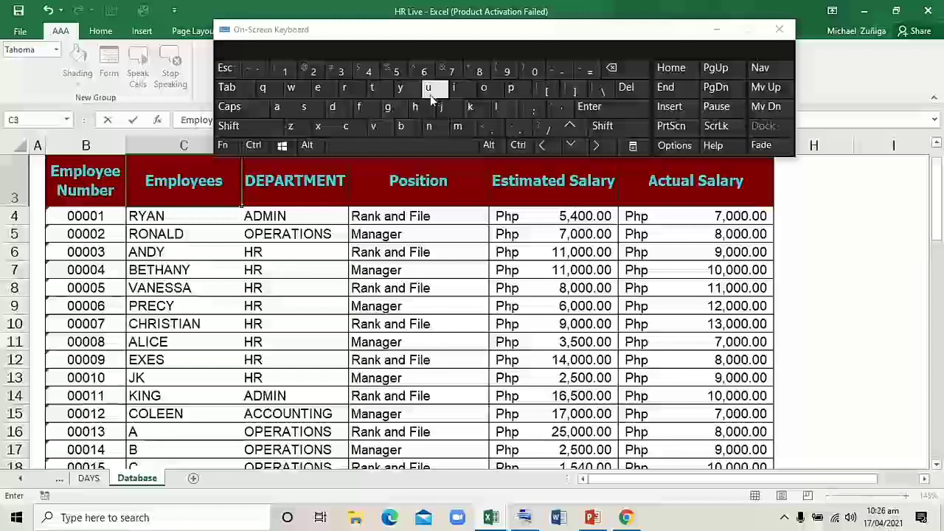
pyautogui.press('Return')
pyautogui.click(713, 36)
pyautogui.click(408, 307)
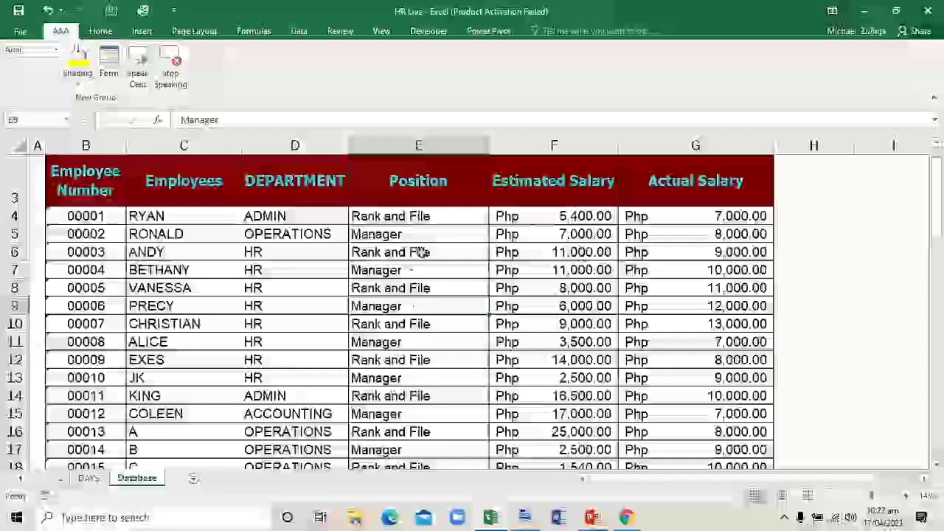
pyautogui.click(540, 217)
pyautogui.click(663, 217)
pyautogui.click(582, 216)
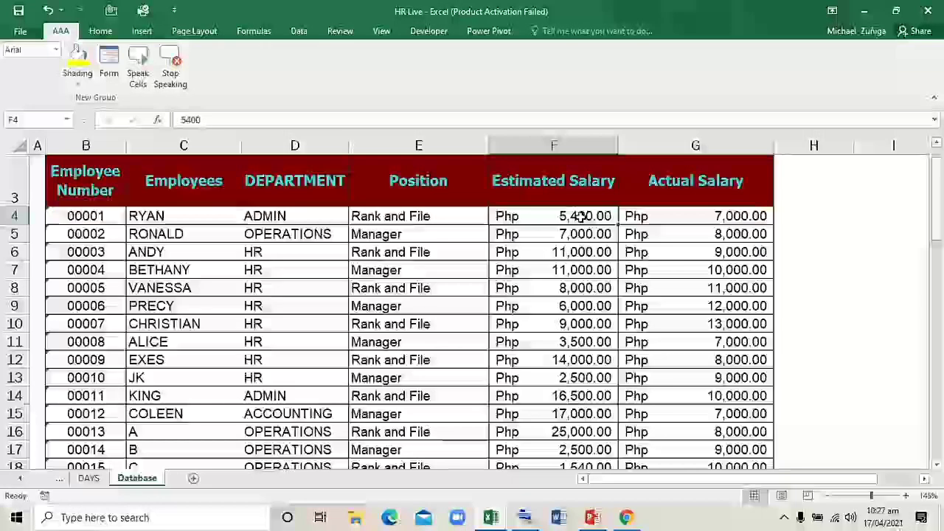
pyautogui.doubleClick(582, 216)
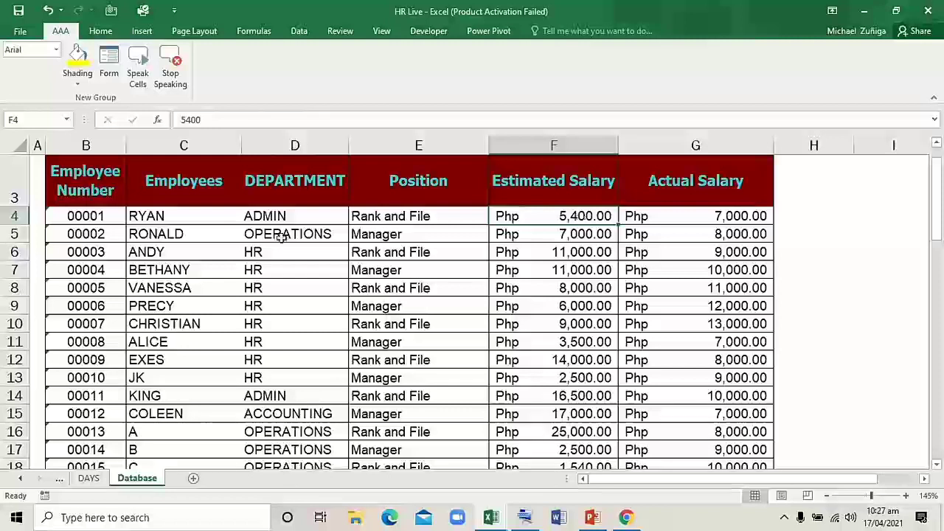
# - Create a PivotTable from the Database range B3:G63 on a new worksheet, with the Employees field as rows
pyautogui.click(448, 237)
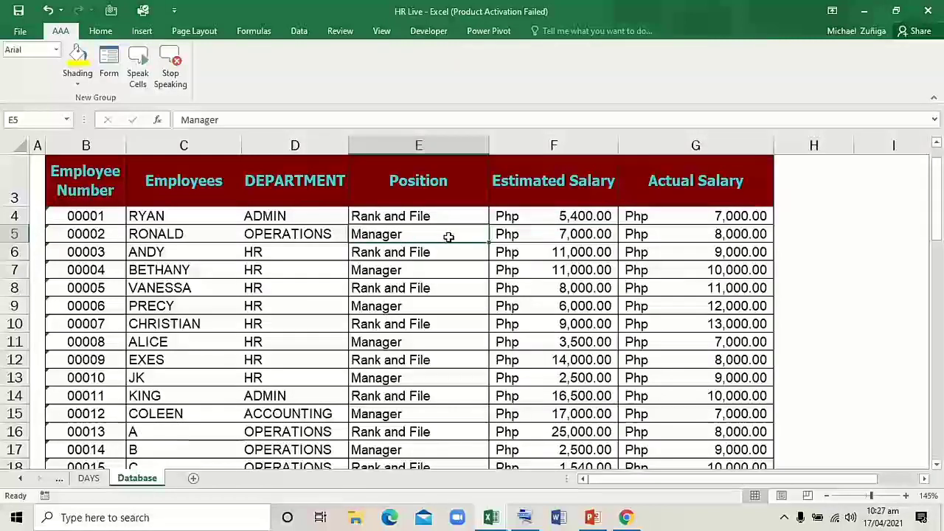
pyautogui.click(143, 31)
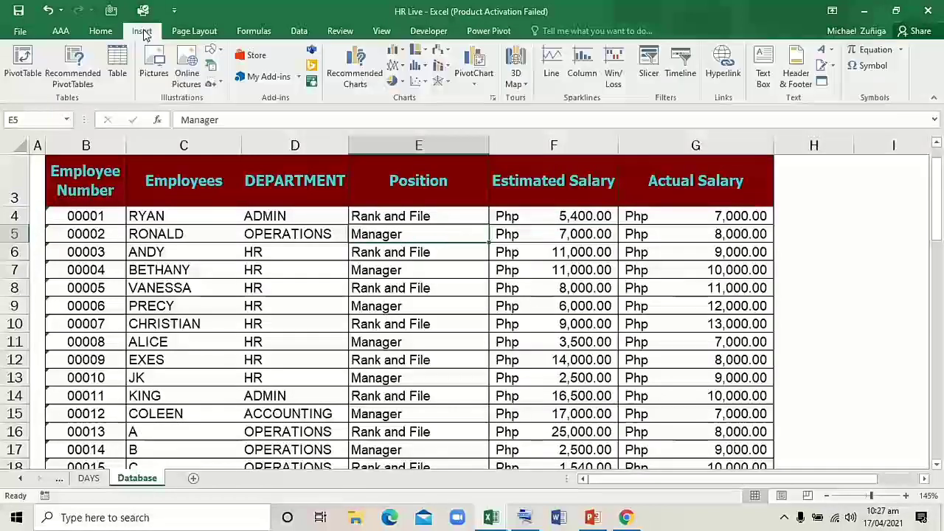
pyautogui.click(23, 67)
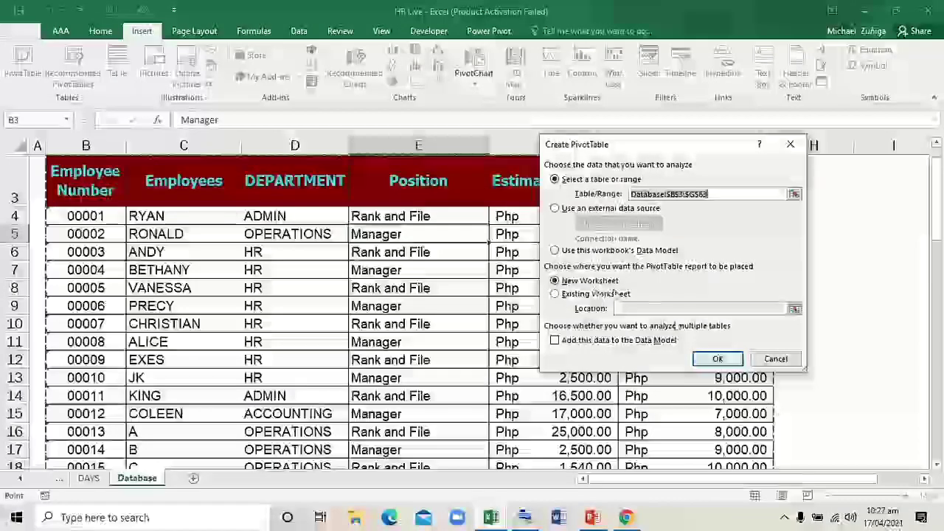
pyautogui.click(720, 359)
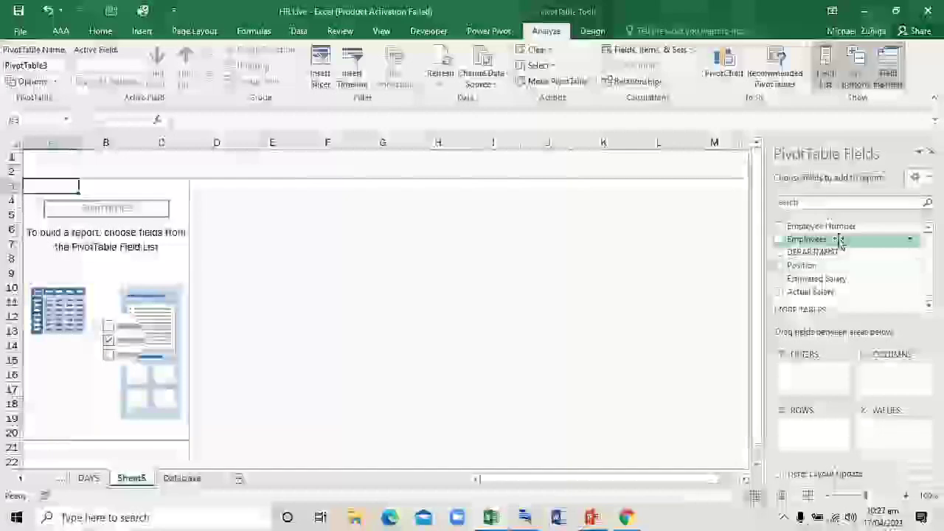
pyautogui.moveTo(816, 242); pyautogui.dragTo(812, 435)
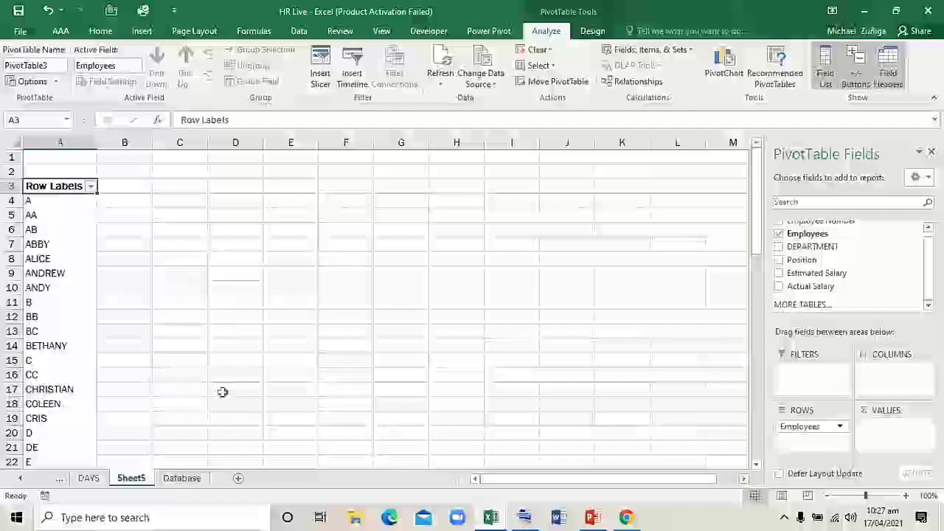
# - Return to the Database sheet and look through the list of employee records
pyautogui.click(182, 479)
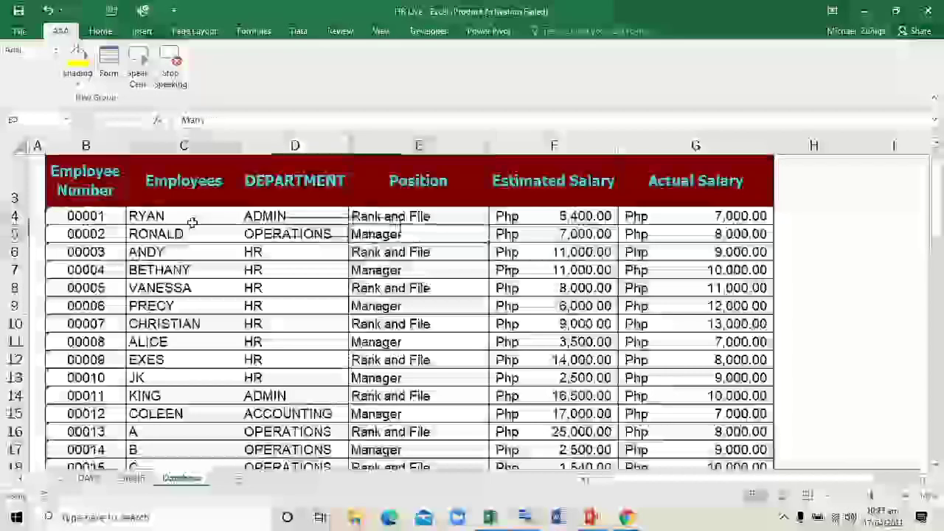
pyautogui.press('Down')
pyautogui.press('Down')
pyautogui.press('Down')
pyautogui.press('Down')
pyautogui.press('Down')
pyautogui.press('Down')
pyautogui.press('Down')
pyautogui.press('Down')
pyautogui.press('Down')
pyautogui.press('Down')
pyautogui.press('Down')
pyautogui.press('Down')
pyautogui.press('Down')
pyautogui.press('Down')
pyautogui.press('Down')
pyautogui.press('Down')
pyautogui.press('Down')
pyautogui.press('Down')
pyautogui.press('Down')
pyautogui.press('Down')
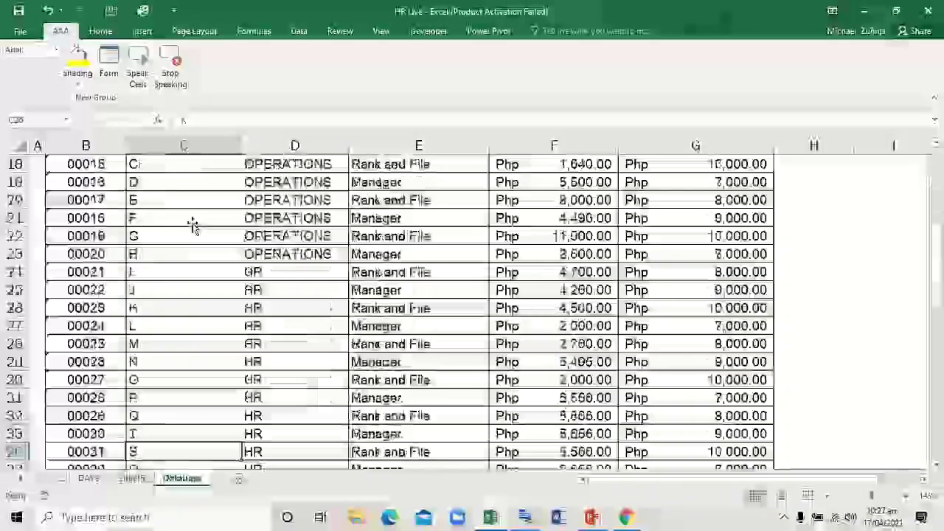
pyautogui.press('Down')
pyautogui.press('Down')
pyautogui.press('Down')
pyautogui.press('Down')
pyautogui.press('Down')
pyautogui.press('Down')
pyautogui.press('Down')
pyautogui.press('Down')
pyautogui.press('Down')
pyautogui.press('Down')
pyautogui.press('Down')
pyautogui.press('Down')
pyautogui.press('Down')
pyautogui.press('Down')
pyautogui.press('Down')
pyautogui.press('Down')
pyautogui.press('Down')
pyautogui.press('Down')
pyautogui.press('Down')
pyautogui.press('Down')
pyautogui.press('Up')
pyautogui.press('Up')
pyautogui.press('Up')
pyautogui.press('Up')
pyautogui.press('Up')
pyautogui.press('Up')
pyautogui.press('Up')
pyautogui.press('Up')
pyautogui.press('Up')
pyautogui.press('Up')
pyautogui.press('Up')
pyautogui.press('Up')
pyautogui.press('Up')
pyautogui.press('Up')
pyautogui.press('Up')
pyautogui.press('Up')
pyautogui.press('Up')
pyautogui.press('Up')
pyautogui.press('Up')
pyautogui.press('Up')
pyautogui.press('Up')
pyautogui.press('Up')
pyautogui.press('Up')
pyautogui.press('Up')
pyautogui.press('Up')
pyautogui.press('Up')
pyautogui.press('Up')
pyautogui.press('Up')
pyautogui.press('Up')
pyautogui.press('Up')
pyautogui.press('Up')
pyautogui.press('Up')
pyautogui.press('Up')
pyautogui.press('Up')
pyautogui.press('Up')
pyautogui.press('Up')
pyautogui.press('Up')
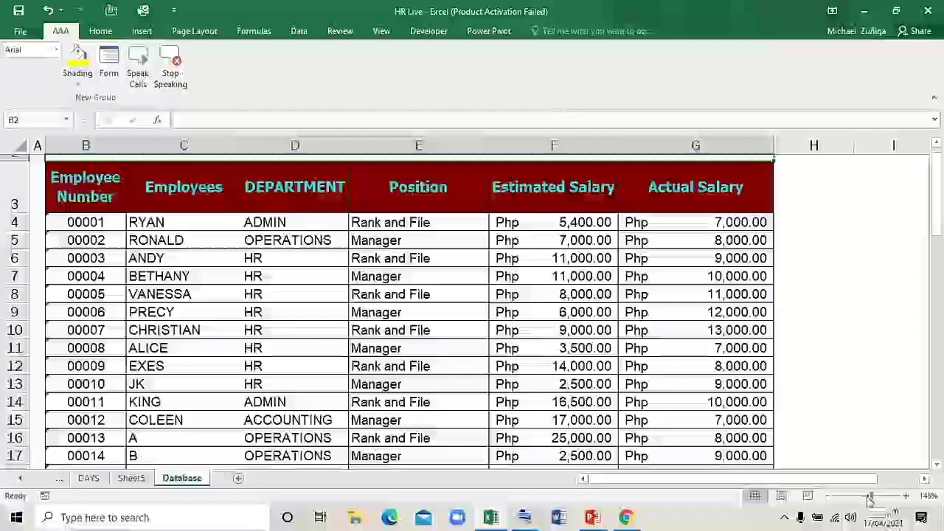
# - Copy the first five employee records (B4:G8) and paste them directly below the last record, starting at B64
pyautogui.moveTo(867, 495); pyautogui.dragTo(858, 496)
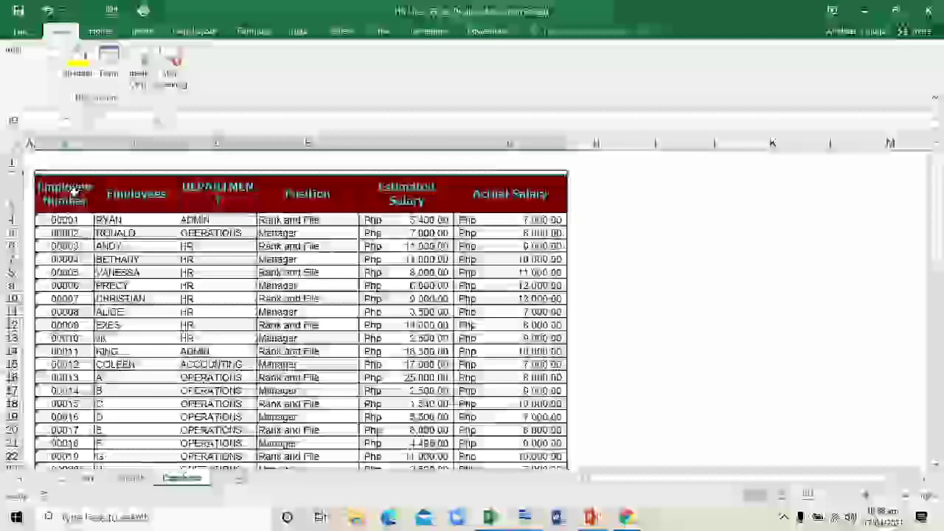
pyautogui.moveTo(59, 220); pyautogui.dragTo(188, 250)
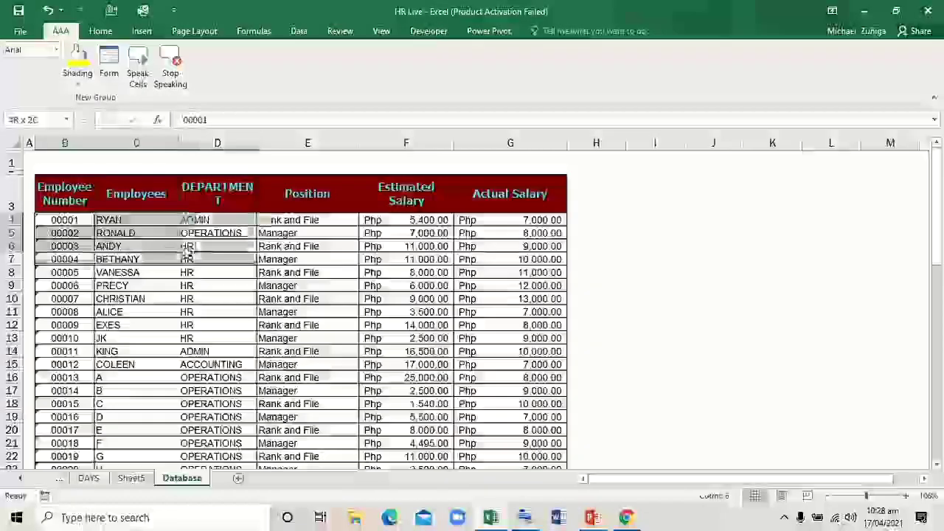
pyautogui.moveTo(263, 271); pyautogui.dragTo(408, 279)
pyautogui.moveTo(513, 274); pyautogui.dragTo(513, 274)
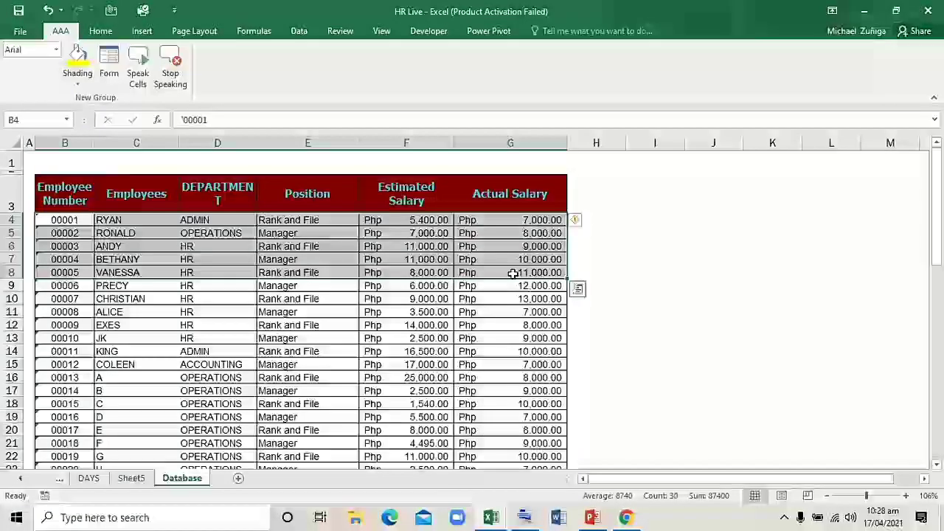
pyautogui.hotkey('ctrl', 'c')
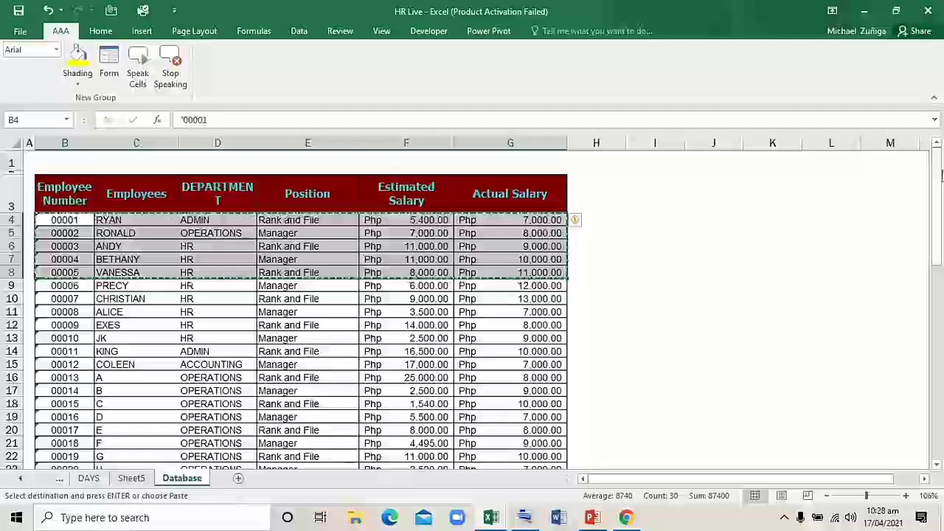
pyautogui.scroll(-13, 940, 177)
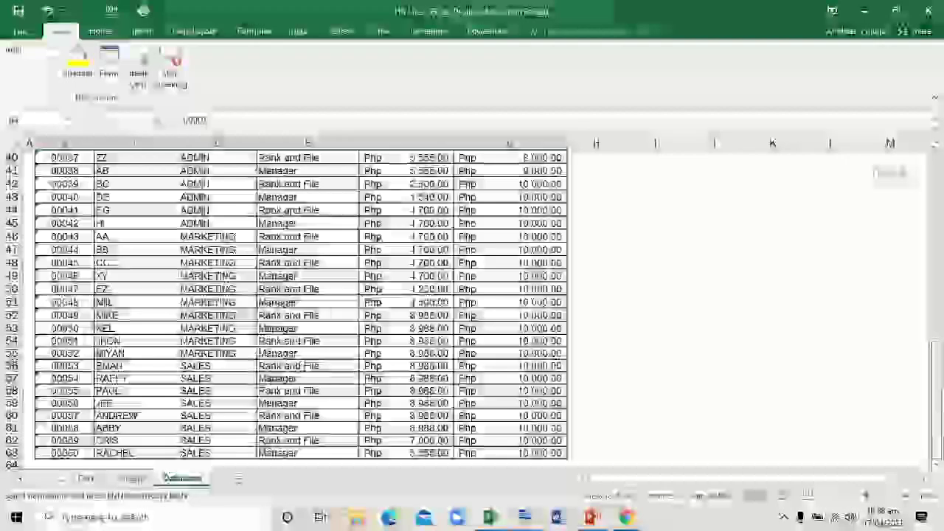
pyautogui.click(76, 465)
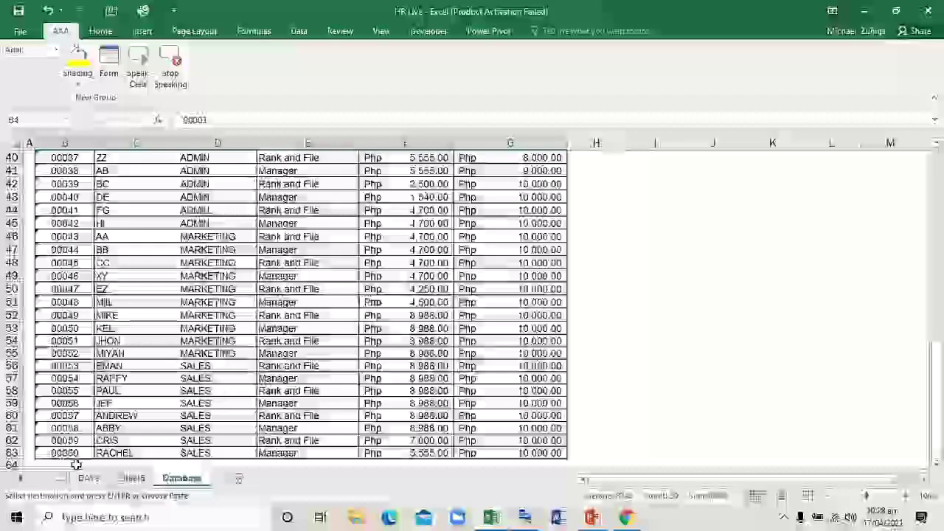
pyautogui.hotkey('ctrl', 'v')
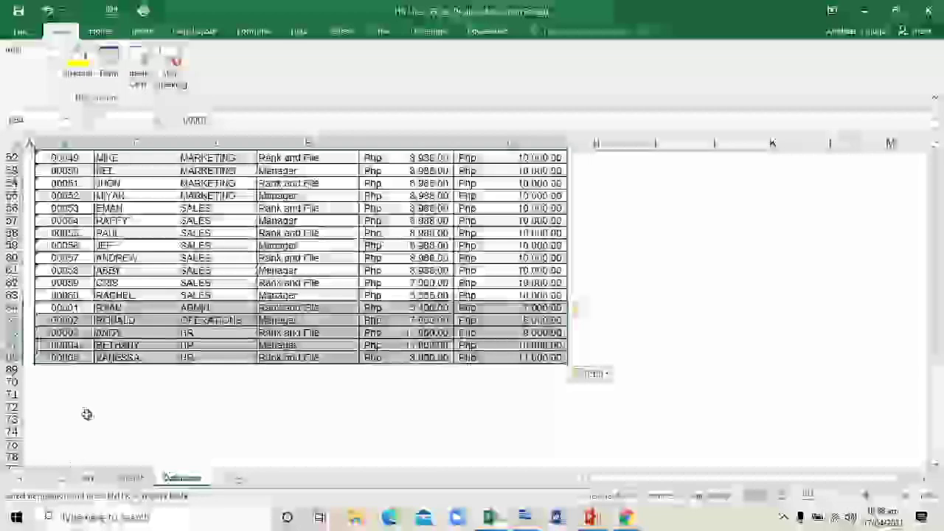
# - Examine the Employee Number and Employees columns from the header down to the pasted rows for repeated records
pyautogui.moveTo(65, 234); pyautogui.dragTo(65, 357)
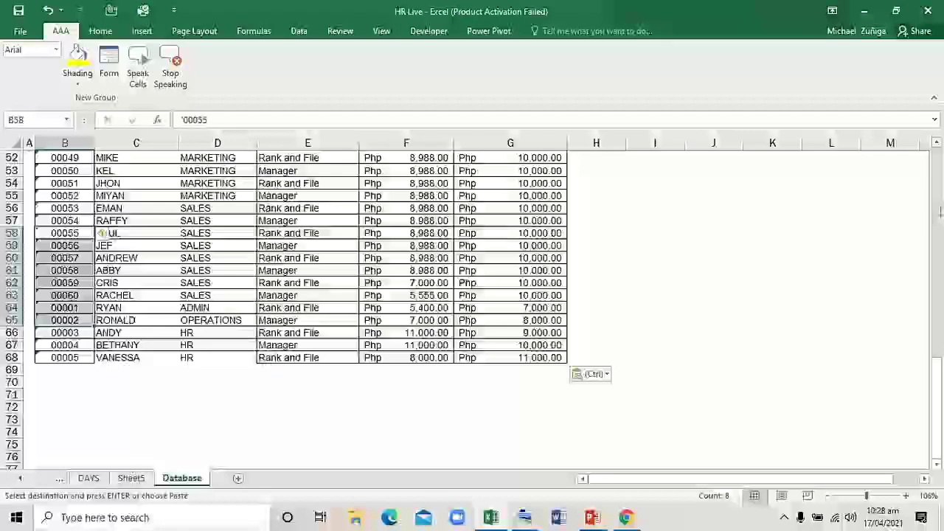
pyautogui.moveTo(940, 211); pyautogui.dragTo(939, 196)
pyautogui.click(153, 188)
pyautogui.hotkey('ctrl', 'Down')
pyautogui.moveTo(939, 310); pyautogui.dragTo(937, 174)
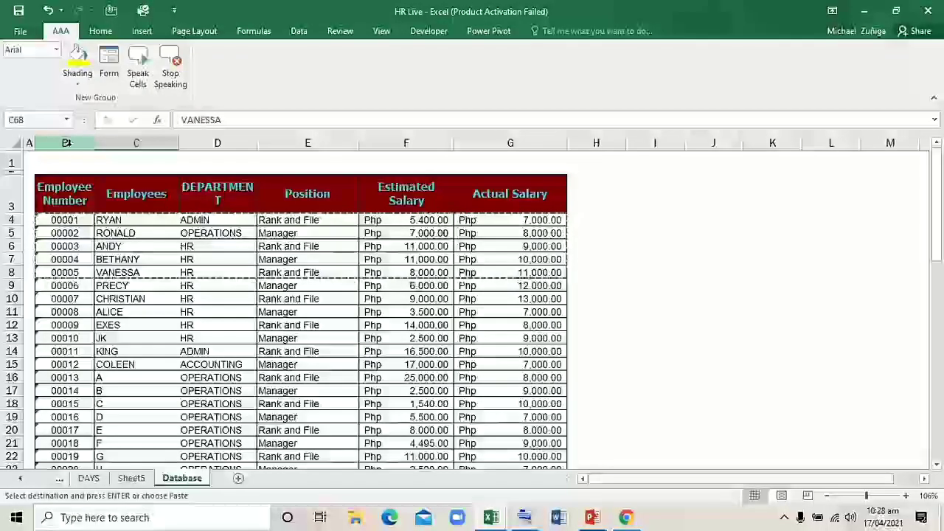
# - Highlight duplicate values in the Employee Number column with Light Red Fill with Dark Red Text, and check the marked rows
pyautogui.click(66, 142)
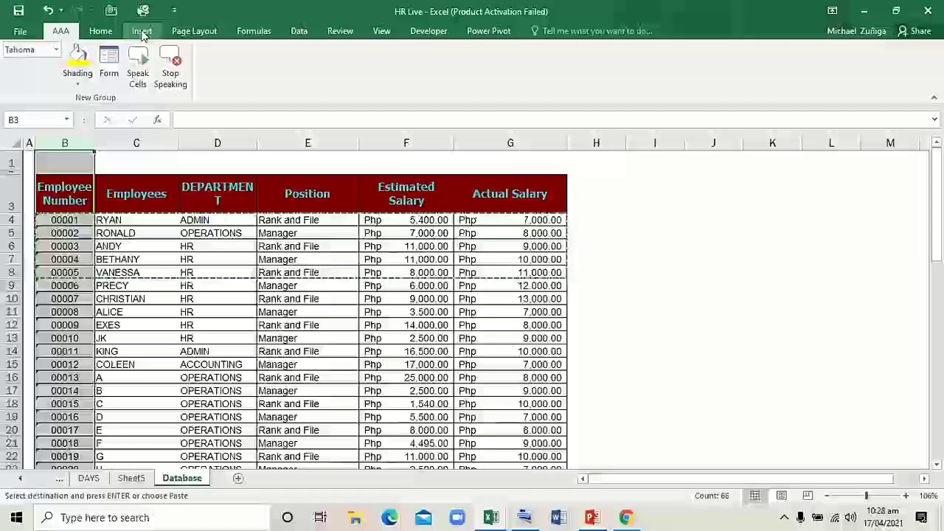
pyautogui.click(143, 31)
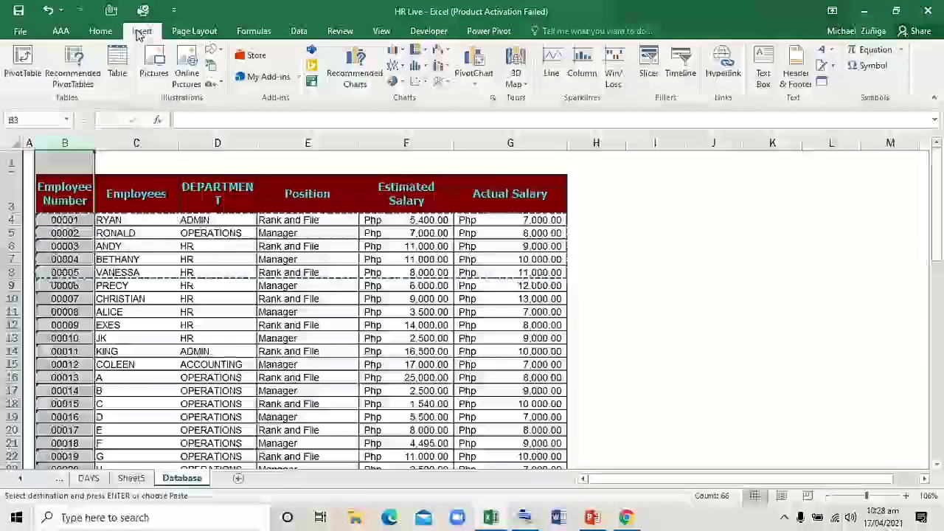
pyautogui.click(101, 31)
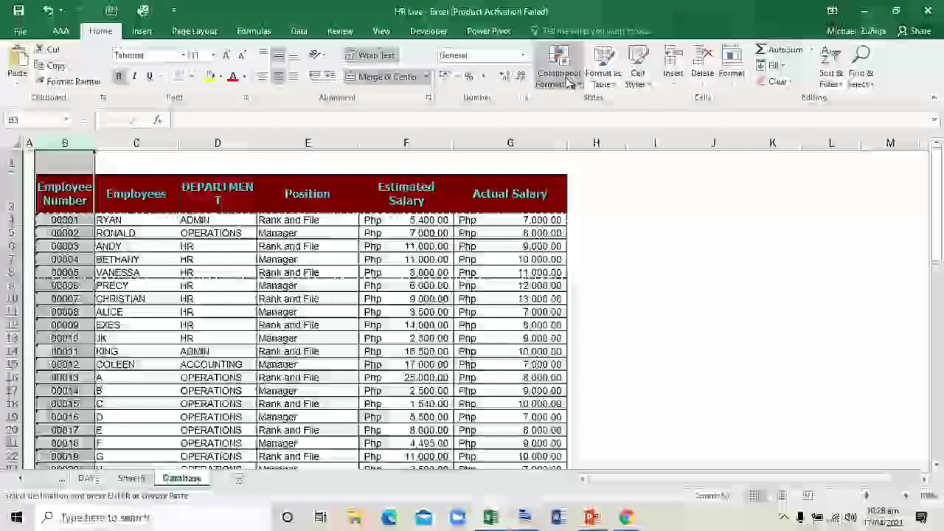
pyautogui.click(562, 74)
pyautogui.moveTo(622, 110)
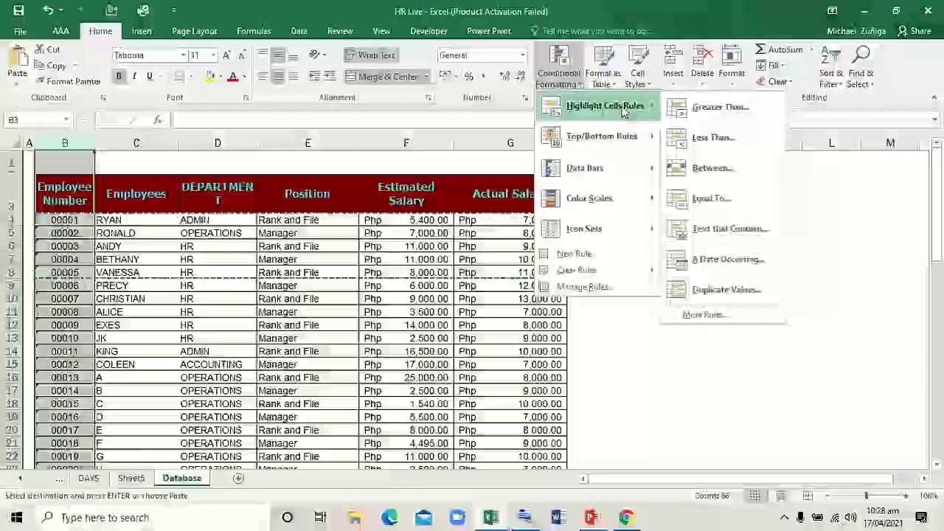
pyautogui.click(714, 290)
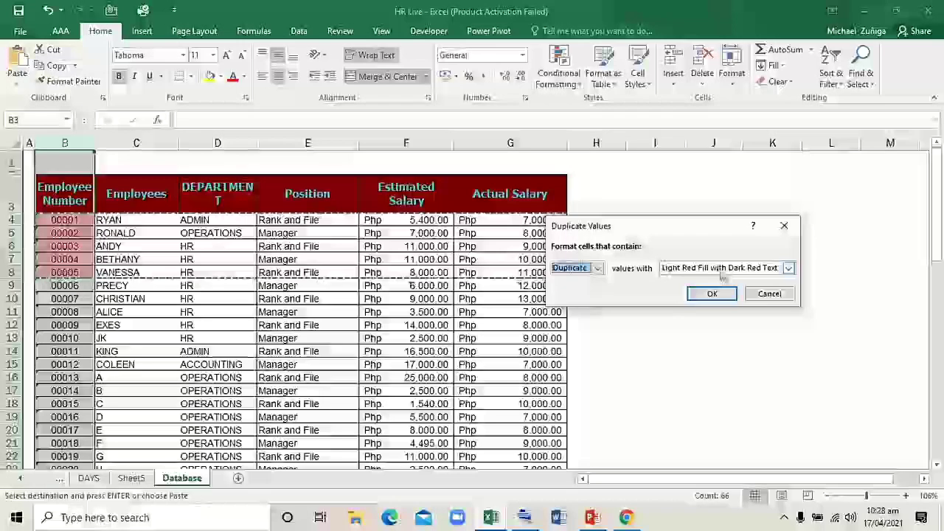
pyautogui.click(712, 295)
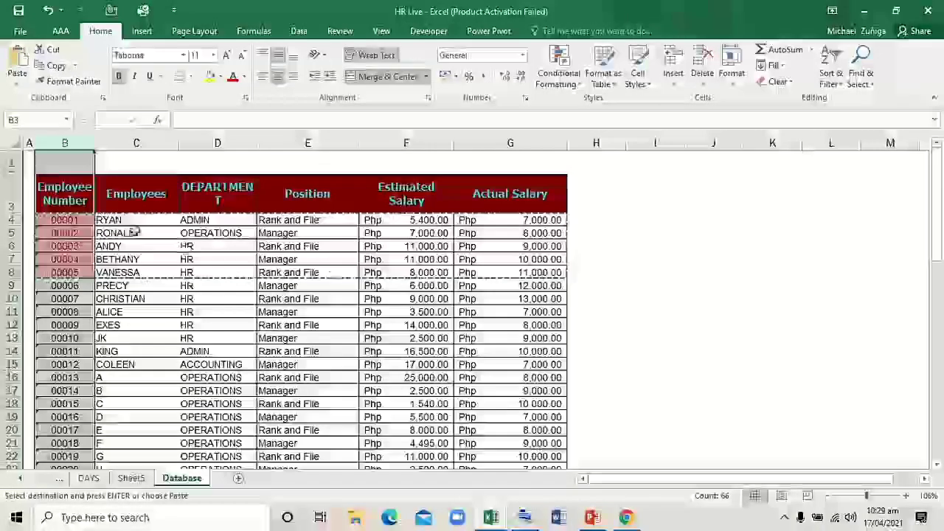
pyautogui.click(162, 256)
pyautogui.press('Escape')
pyautogui.click(270, 259)
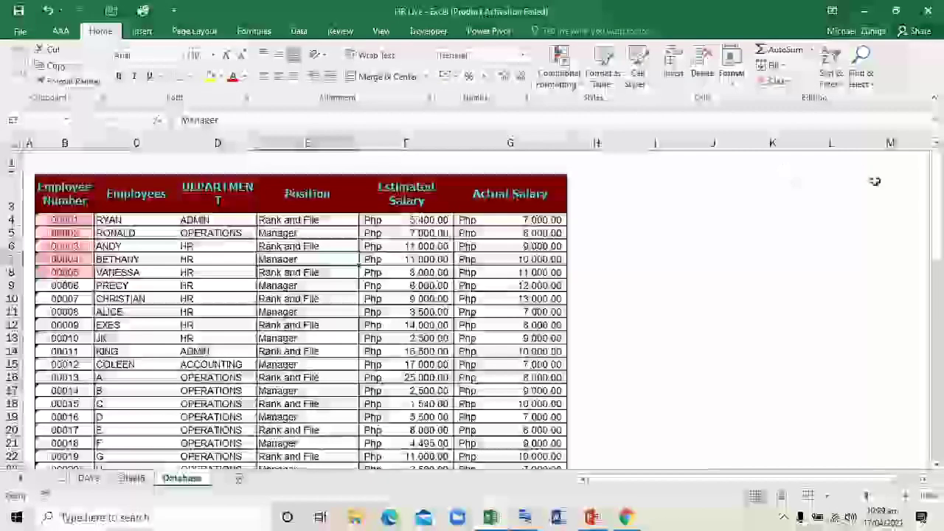
pyautogui.moveTo(937, 215); pyautogui.dragTo(942, 435)
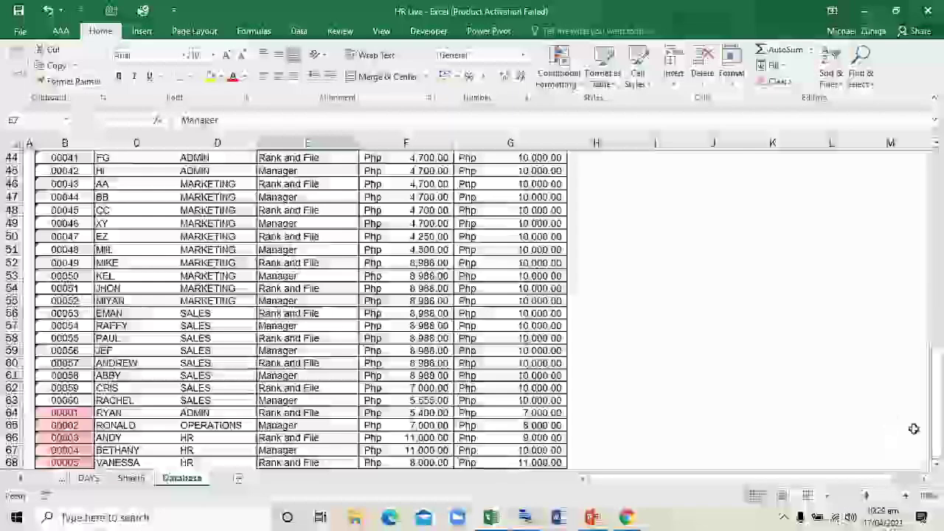
pyautogui.scroll(14, 505, 206)
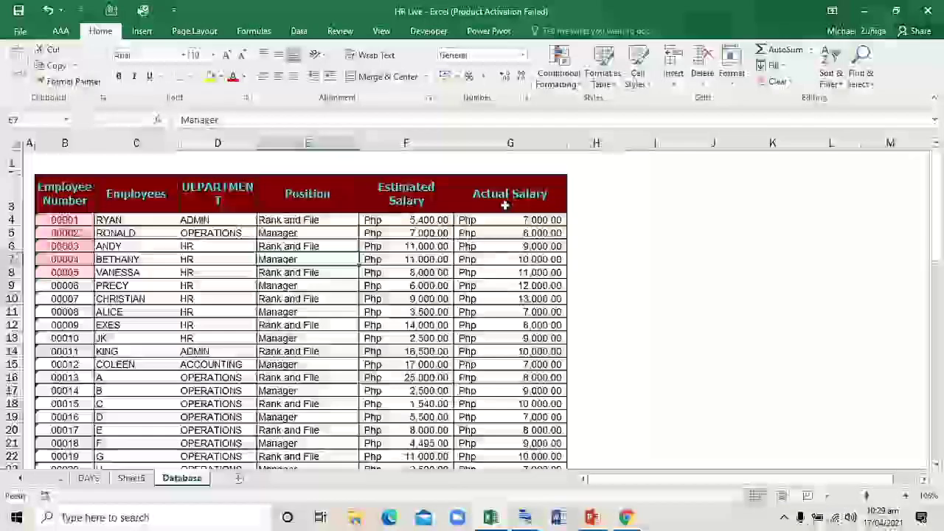
# - Remove duplicate records from the employee database, comparing only the Employee Number column and keeping the header row excluded
pyautogui.press('Up')
pyautogui.press('Up')
pyautogui.press('Left')
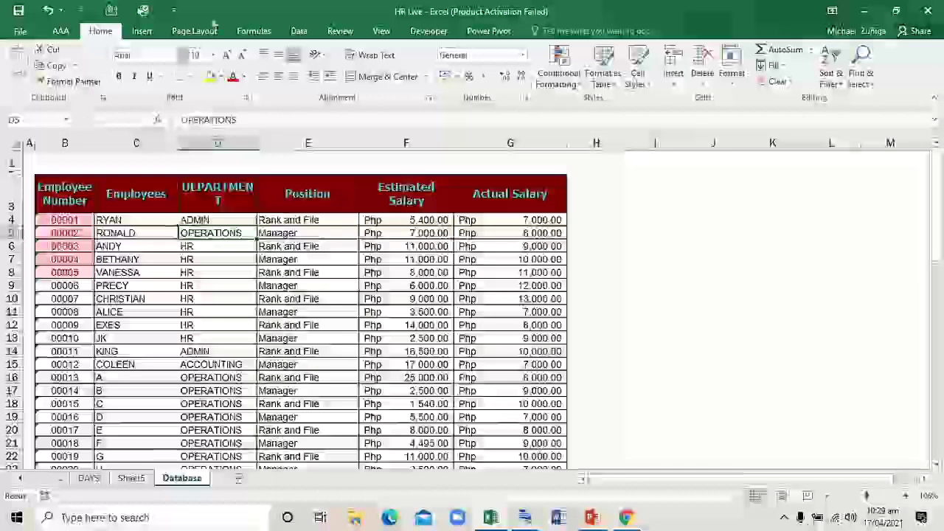
pyautogui.click(299, 31)
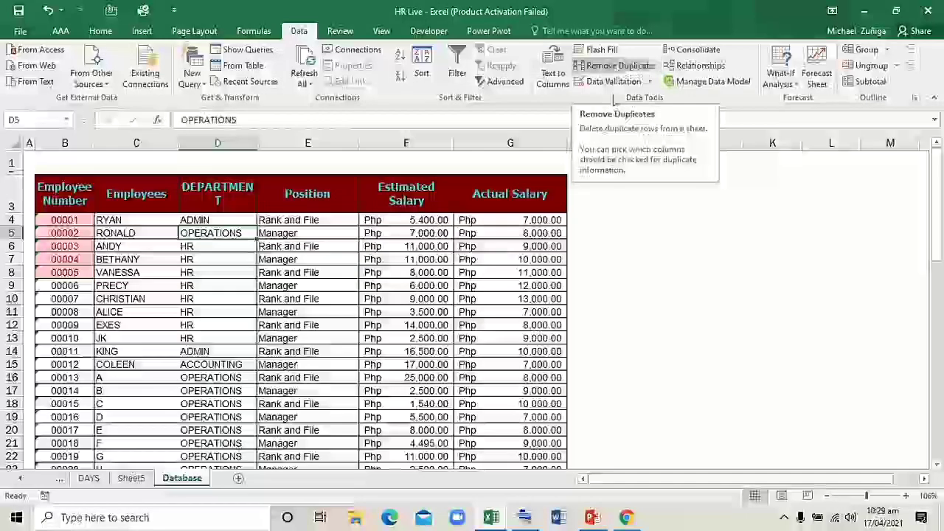
pyautogui.click(619, 67)
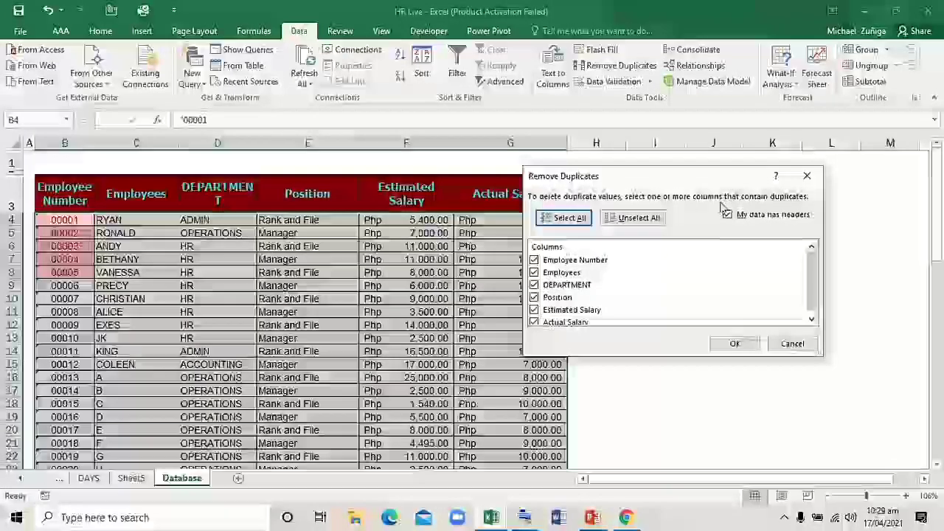
pyautogui.click(534, 273)
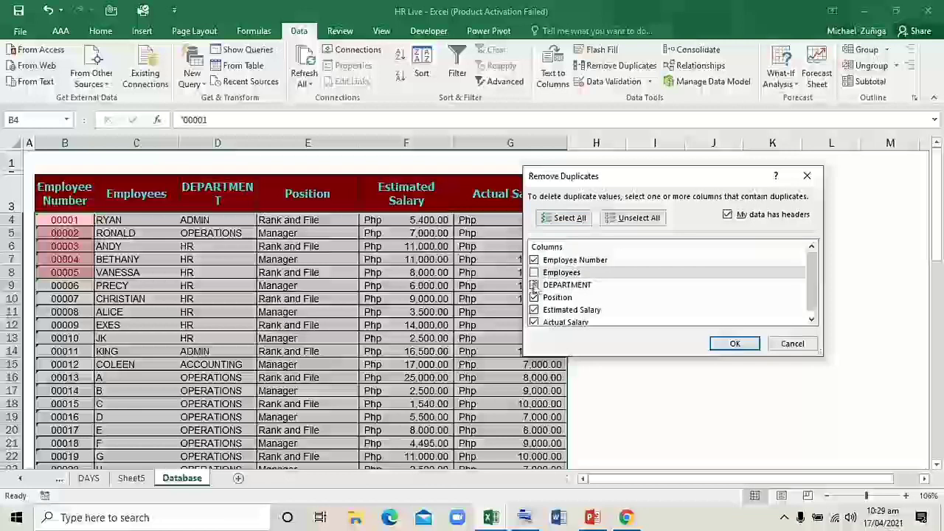
pyautogui.click(631, 222)
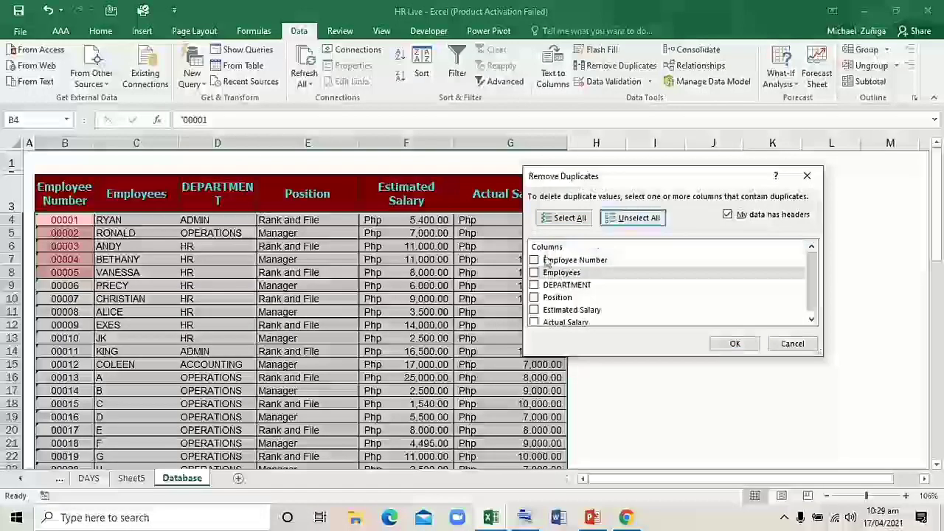
pyautogui.click(534, 261)
pyautogui.click(721, 344)
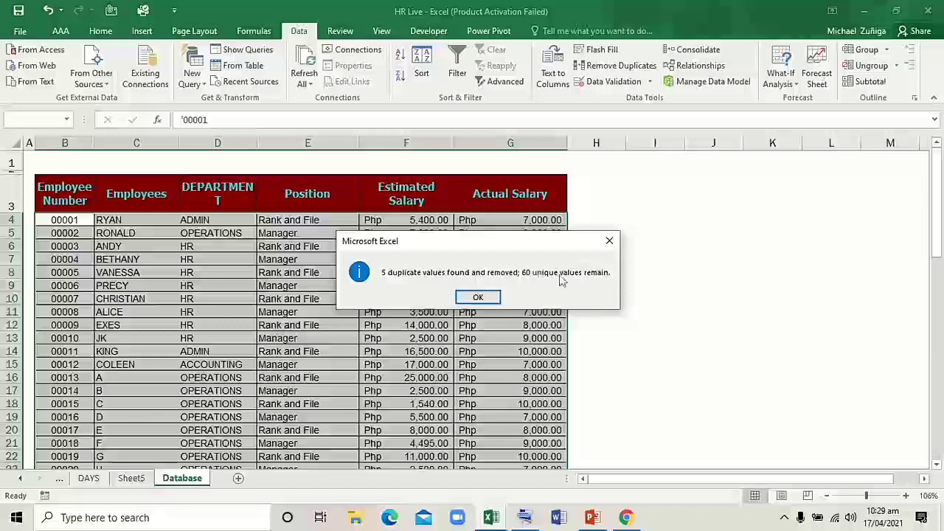
pyautogui.click(478, 298)
# - Widen the DEPARTMENT column so its heading fits on one line
pyautogui.click(282, 296)
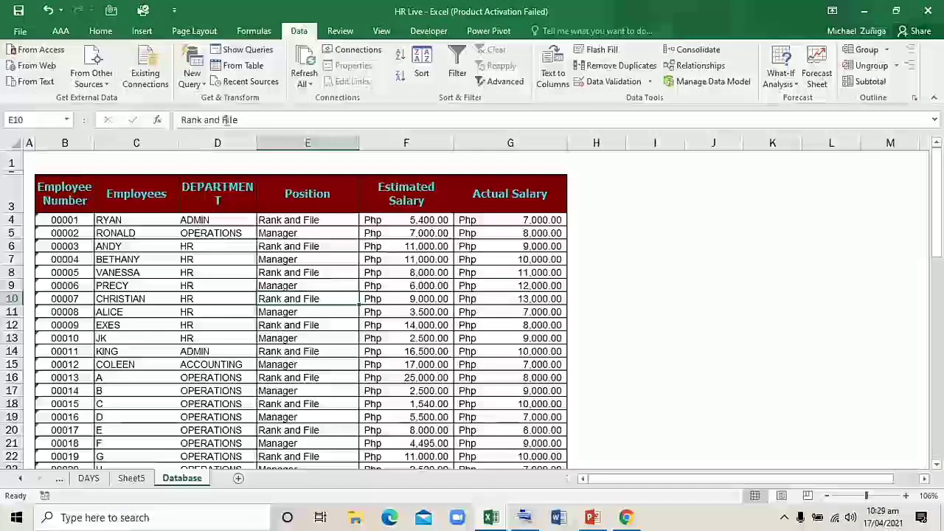
pyautogui.moveTo(257, 140); pyautogui.dragTo(255, 141)
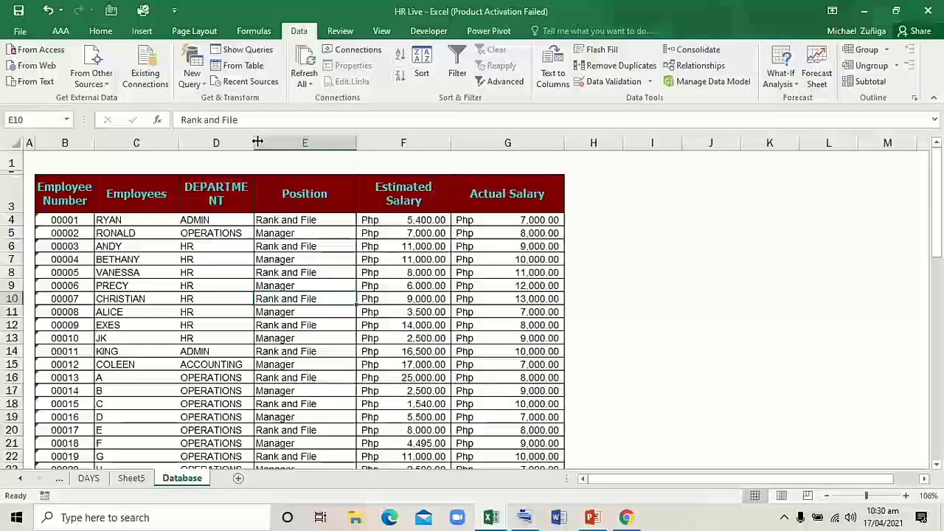
pyautogui.moveTo(254, 142); pyautogui.dragTo(268, 144)
# - In the Sheet5 PivotTable, add DEPARTMENT as column labels and as a count value, and check the counts of the first employees
pyautogui.click(132, 478)
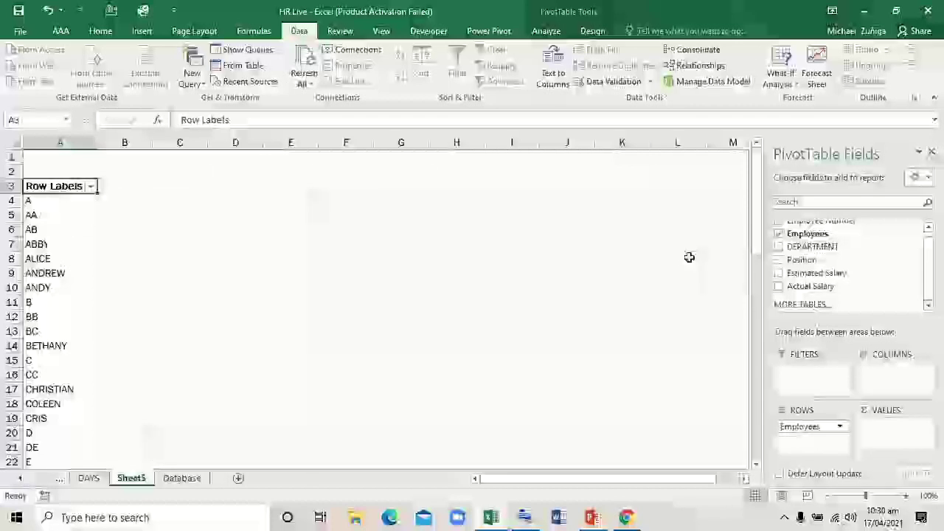
pyautogui.moveTo(806, 253); pyautogui.dragTo(896, 378)
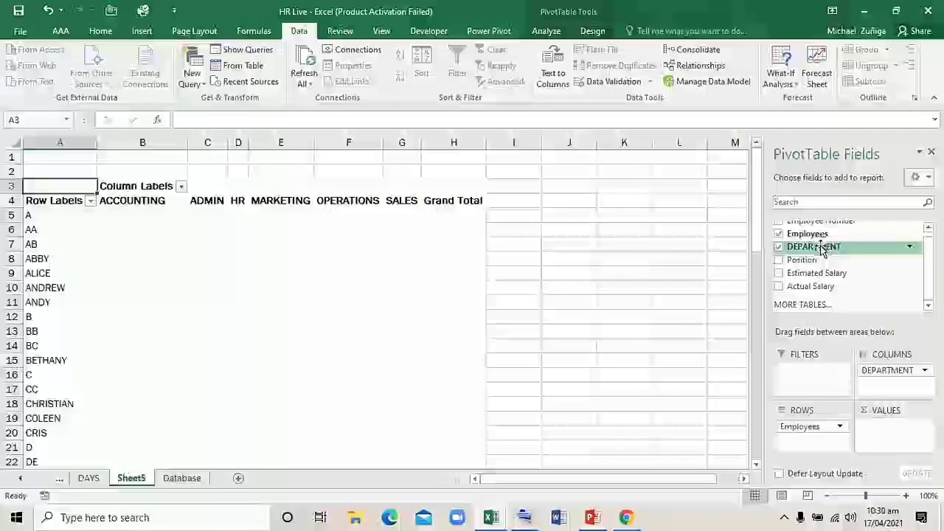
pyautogui.moveTo(827, 247); pyautogui.dragTo(880, 428)
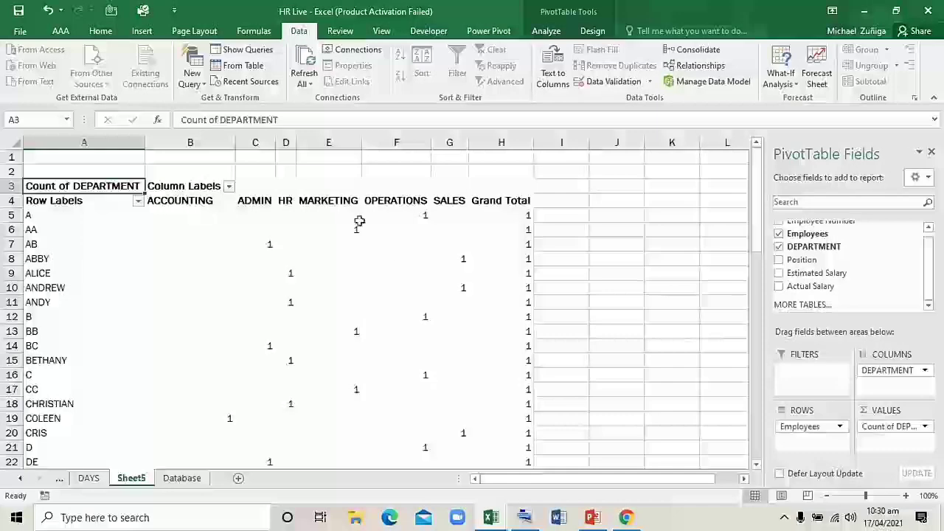
pyautogui.click(421, 214)
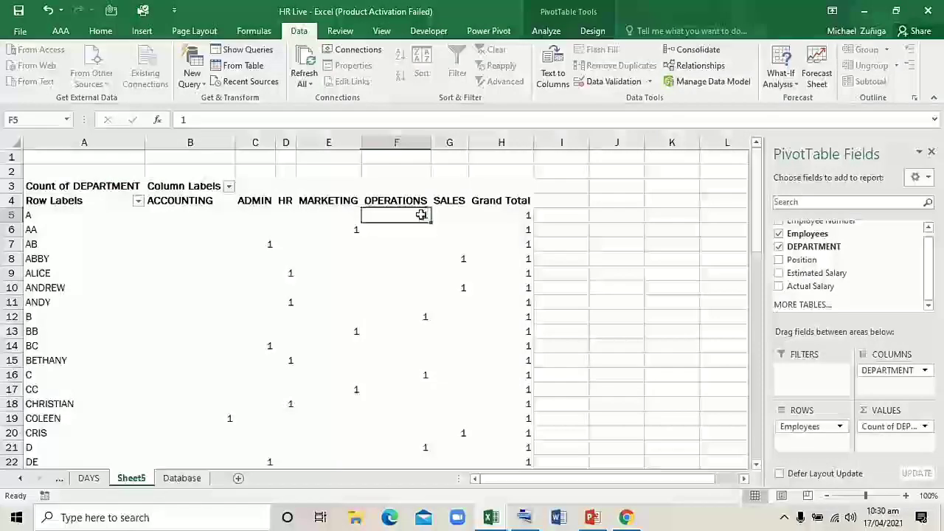
pyautogui.click(344, 230)
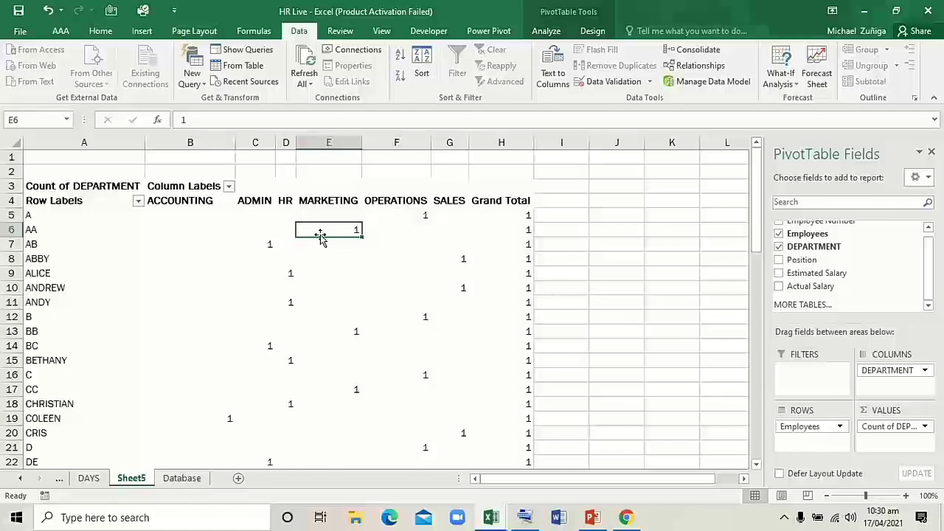
pyautogui.click(271, 249)
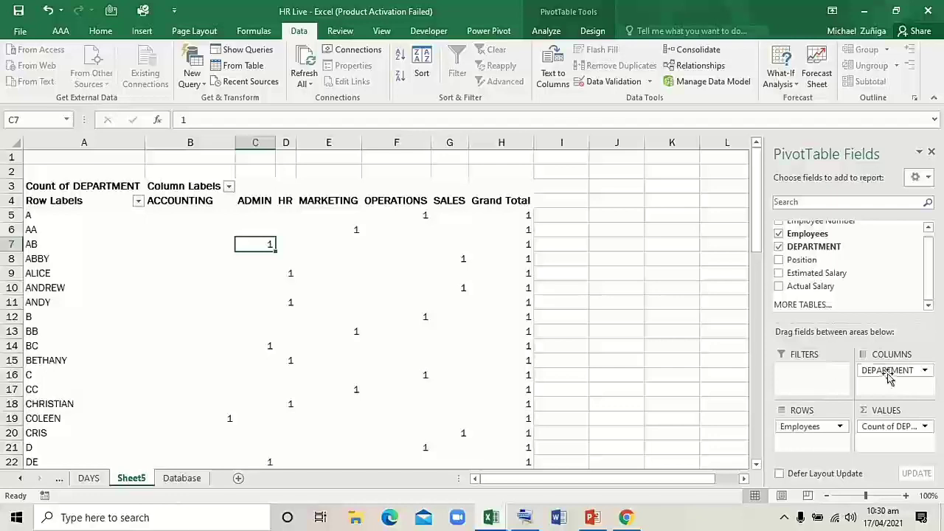
# - Regroup the PivotTable with only DEPARTMENT as row labels, and add the sum of Estimated Salary to the values
pyautogui.moveTo(889, 377); pyautogui.dragTo(658, 391)
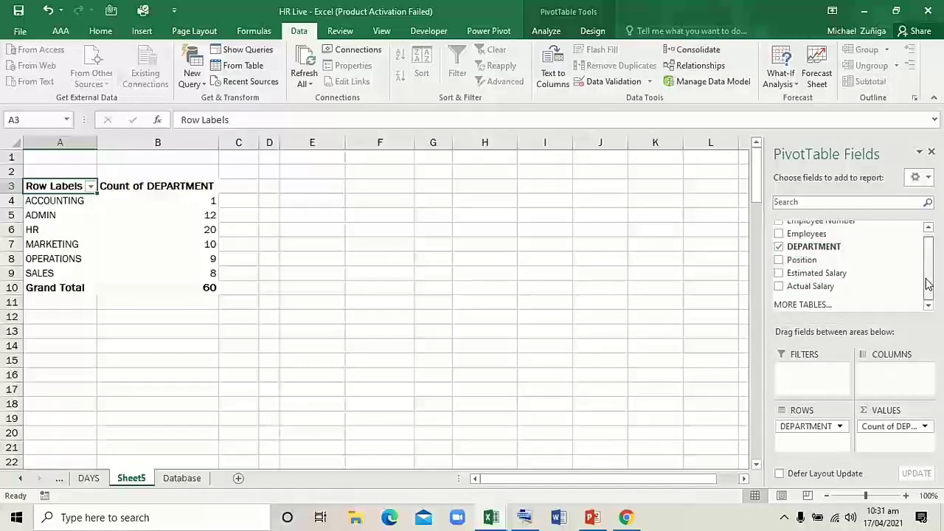
pyautogui.moveTo(833, 272); pyautogui.dragTo(890, 435)
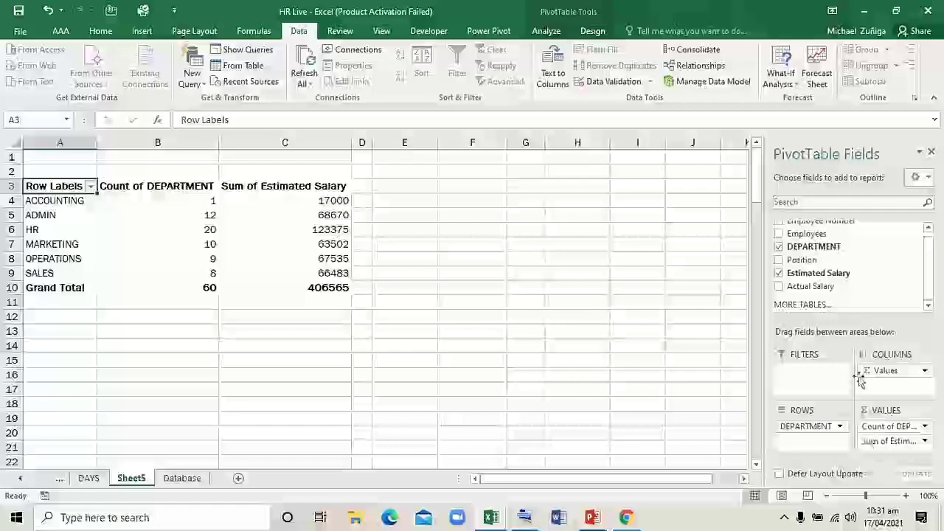
pyautogui.click(317, 200)
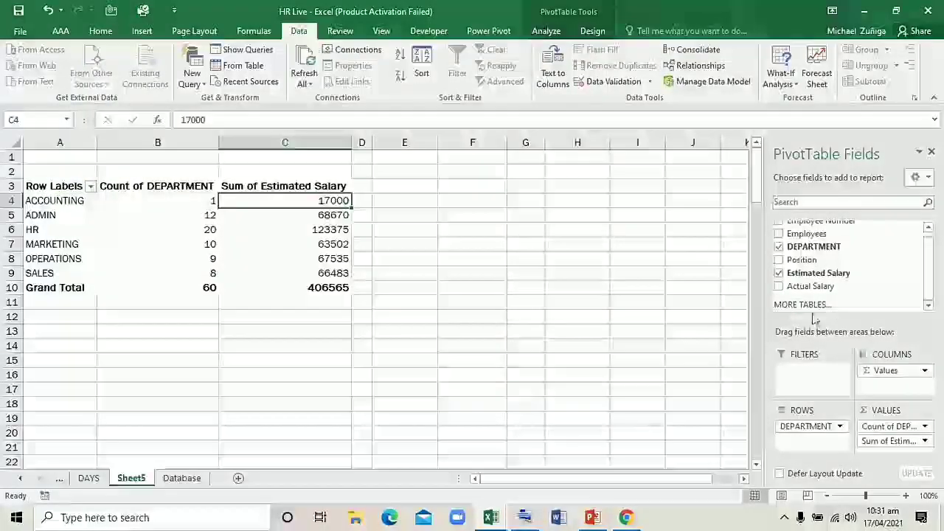
# - Add the sum of Actual Salary to the PivotTable values and compare it with the ACCOUNTING department's estimated salary
pyautogui.moveTo(819, 286); pyautogui.dragTo(891, 453)
pyautogui.click(424, 203)
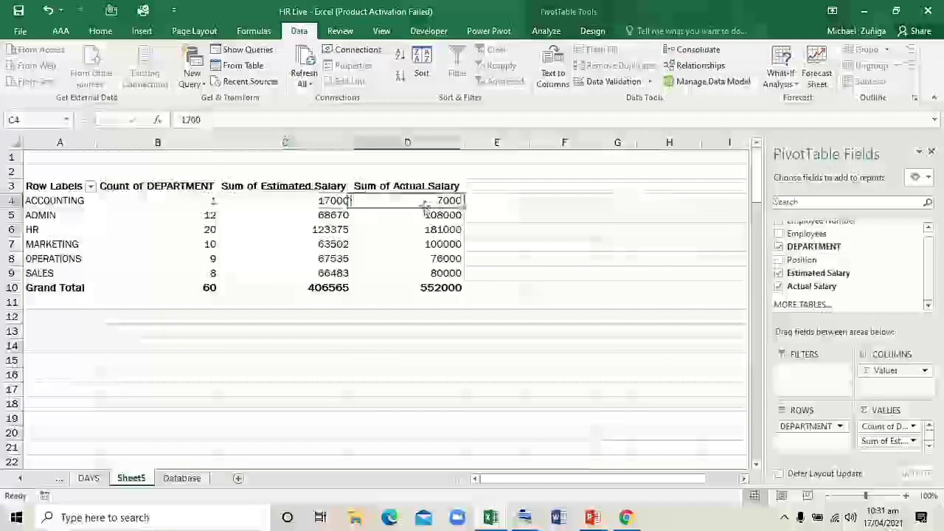
pyautogui.click(306, 201)
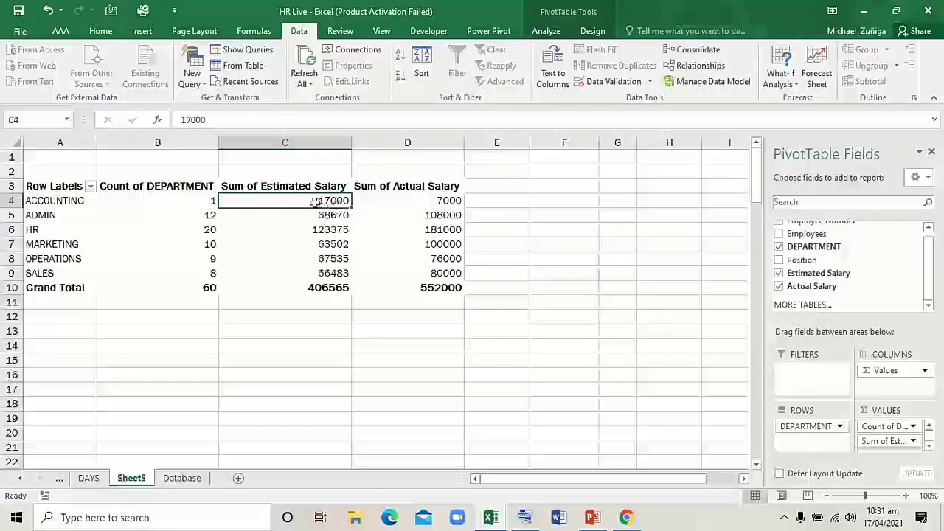
# - Check the ACCOUNTING record's estimated salary on the Database sheet, and look through the DEPARTMENT column for other entries of that department
pyautogui.click(181, 478)
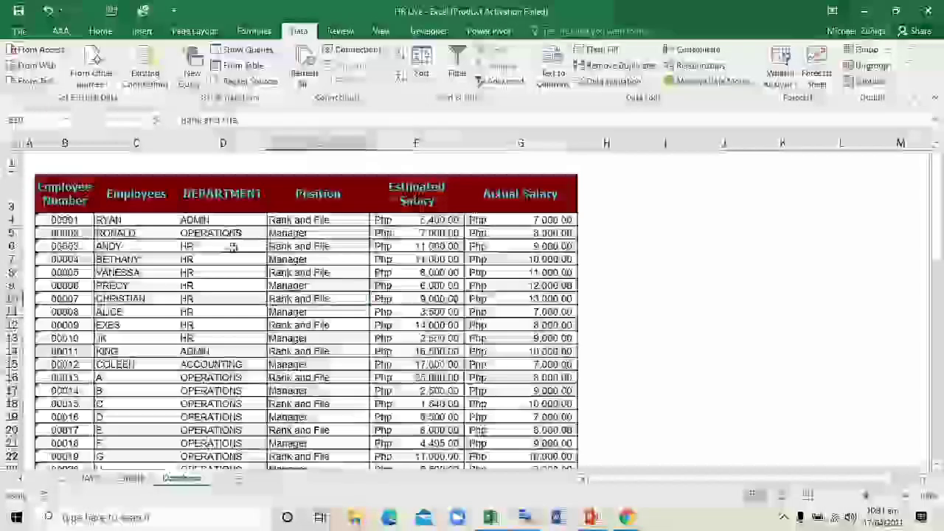
pyautogui.click(225, 366)
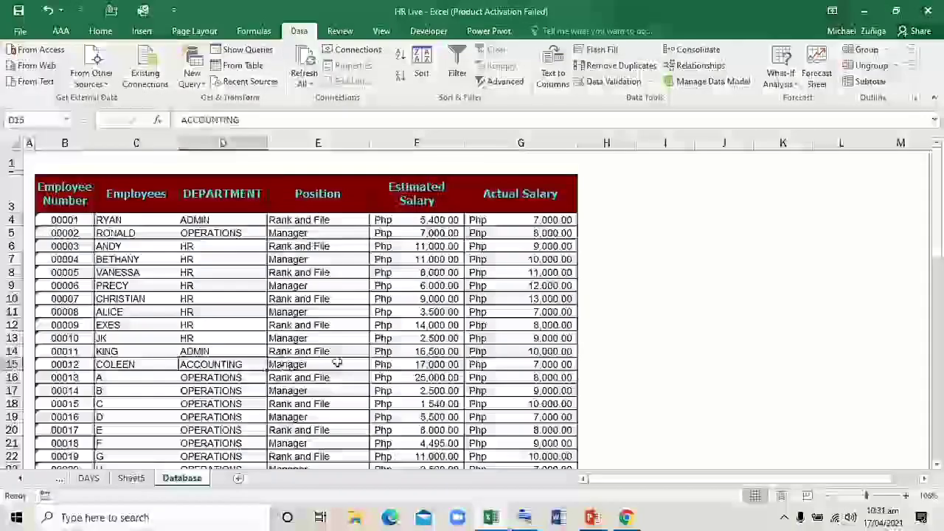
pyautogui.click(399, 366)
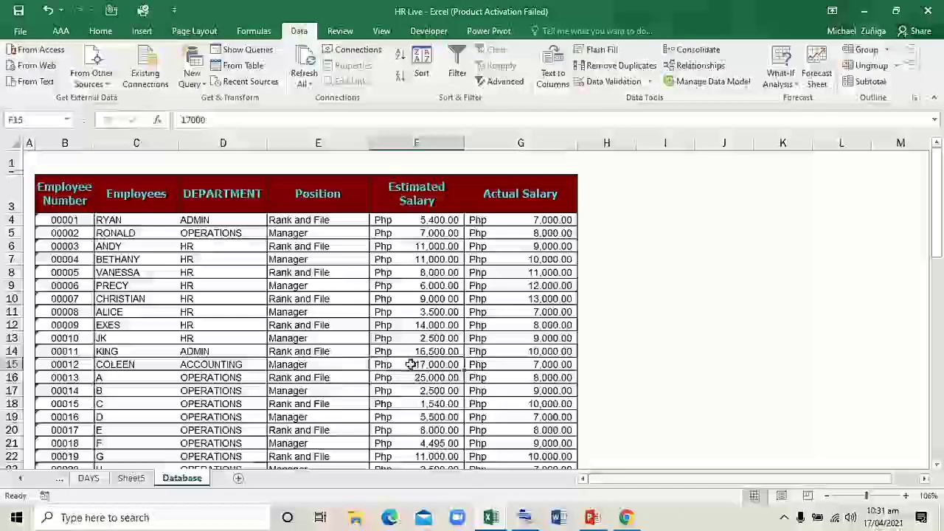
pyautogui.click(242, 363)
pyautogui.press('Down')
pyautogui.press('Down')
pyautogui.press('Down')
pyautogui.press('Down')
pyautogui.press('Down')
pyautogui.press('Down')
pyautogui.press('Down')
pyautogui.press('Down')
pyautogui.press('Down')
pyautogui.press('Down')
pyautogui.press('Down')
pyautogui.press('Down')
pyautogui.press('Down')
pyautogui.press('Down')
pyautogui.press('Down')
pyautogui.press('Down')
pyautogui.press('Down')
pyautogui.press('Down')
pyautogui.press('Down')
pyautogui.press('Down')
pyautogui.press('Down')
pyautogui.press('Down')
pyautogui.press('Down')
pyautogui.press('Down')
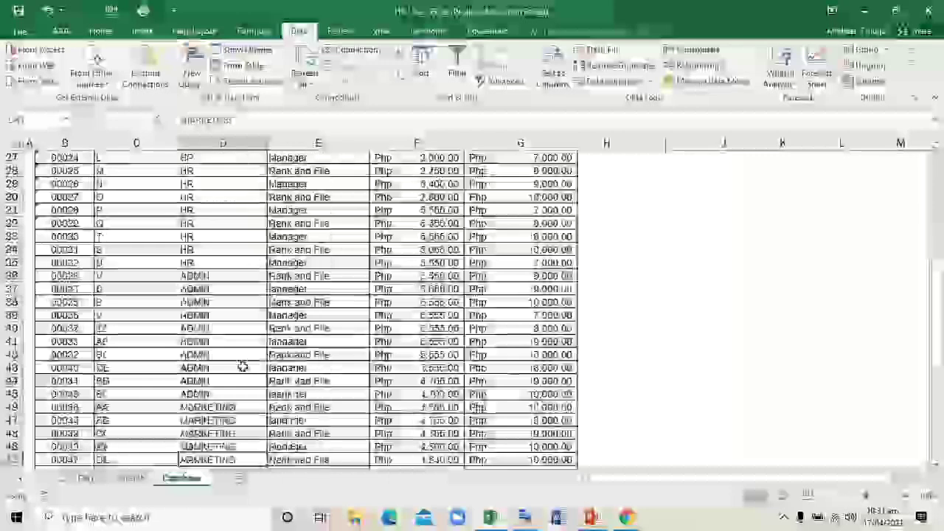
pyautogui.press('Up')
pyautogui.press('Up')
pyautogui.press('Up')
pyautogui.press('Up')
pyautogui.press('Up')
pyautogui.press('Up')
pyautogui.press('Up')
pyautogui.press('Up')
pyautogui.press('Up')
pyautogui.press('Up')
pyautogui.press('Up')
pyautogui.press('Up')
pyautogui.press('Up')
pyautogui.press('Up')
pyautogui.press('Up')
pyautogui.press('Up')
pyautogui.press('Up')
pyautogui.press('Up')
pyautogui.press('Up')
pyautogui.press('Up')
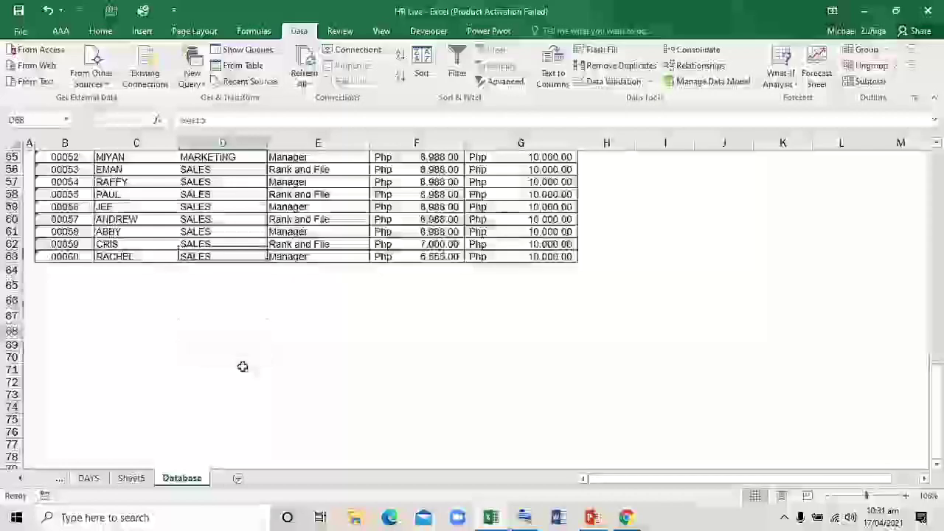
pyautogui.press('Up')
pyautogui.press('Up')
pyautogui.press('Up')
pyautogui.press('Up')
pyautogui.press('Up')
pyautogui.press('Up')
pyautogui.press('Up')
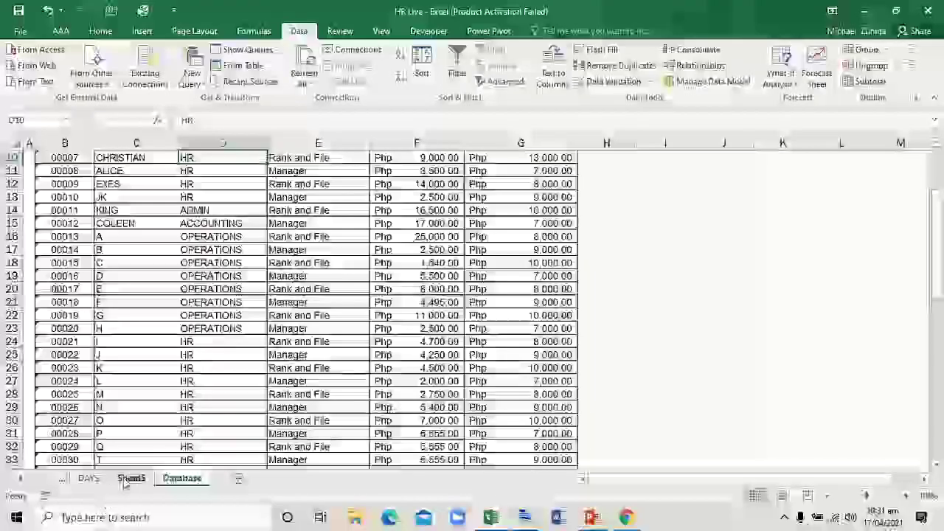
# - Return to the Sheet5 PivotTable and compare the estimated and actual salary sums of the ACCOUNTING and ADMIN departments
pyautogui.click(131, 478)
pyautogui.click(386, 201)
pyautogui.click(311, 201)
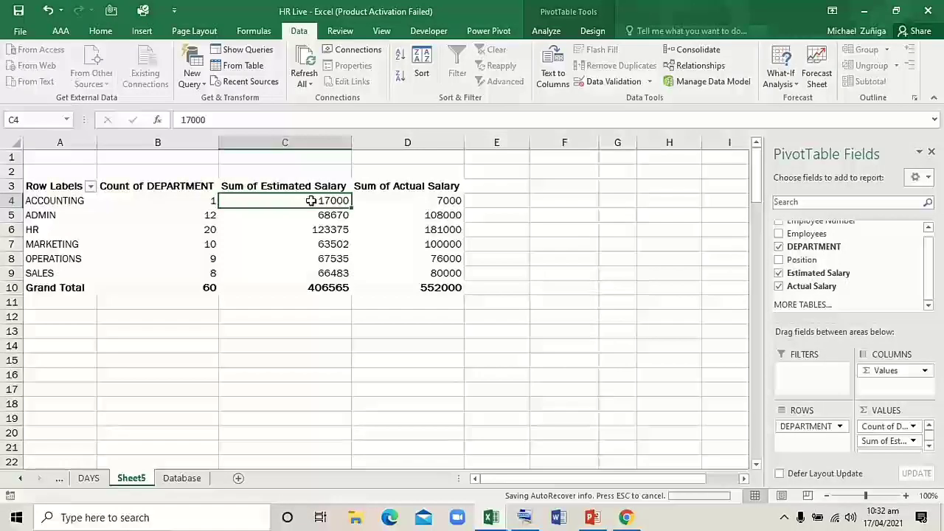
pyautogui.moveTo(312, 201)
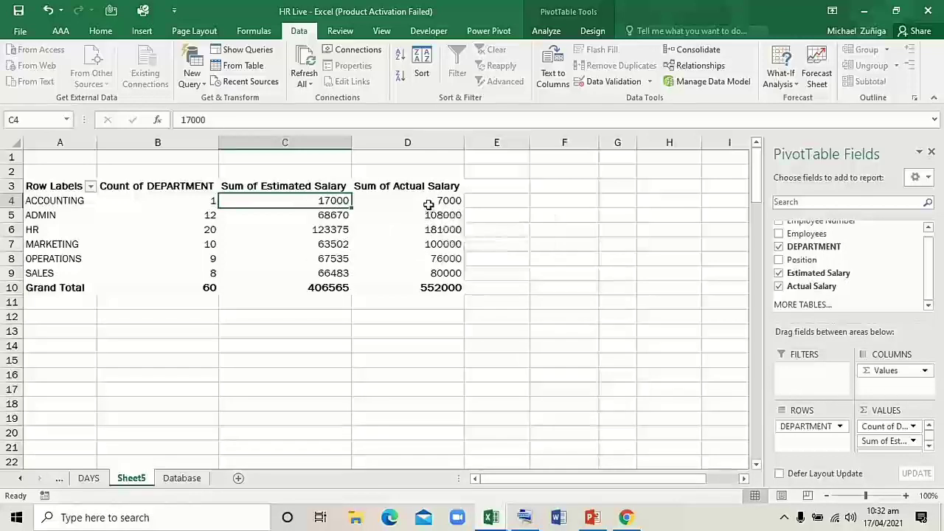
pyautogui.click(309, 217)
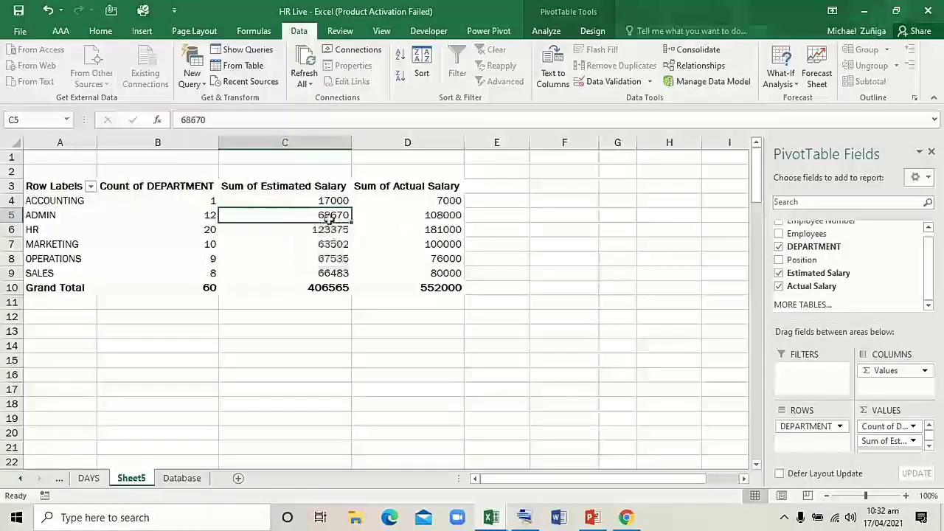
pyautogui.click(195, 217)
pyautogui.click(297, 219)
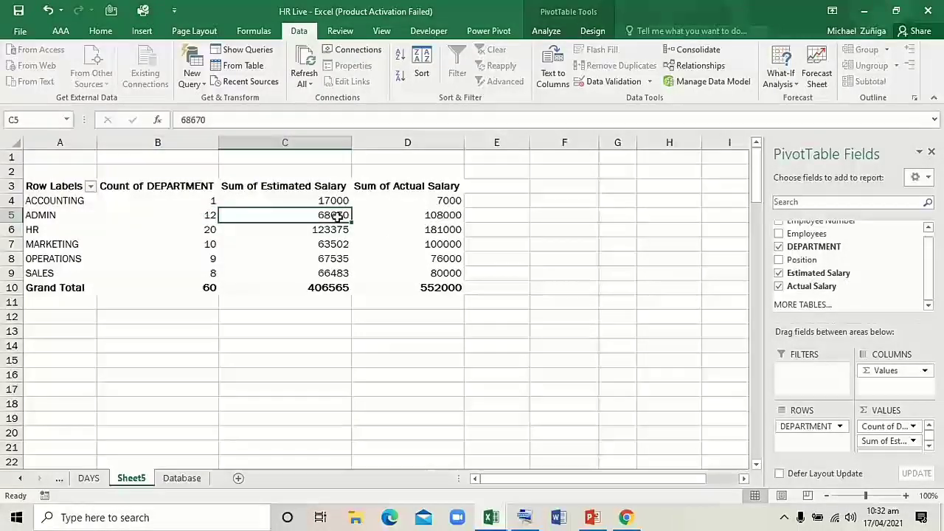
pyautogui.click(432, 215)
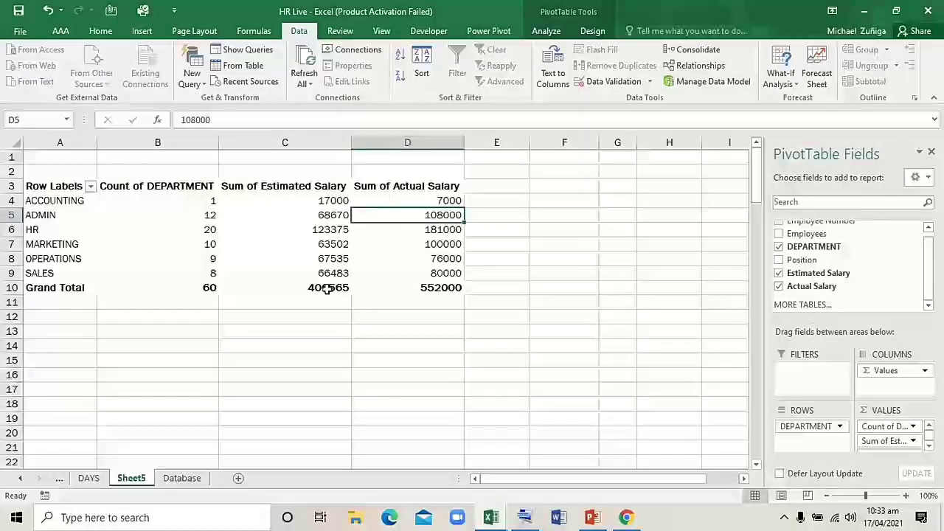
# - Extract the underlying employee records behind the ADMIN department's Sum of Estimated Salary to a new sheet
pyautogui.doubleClick(59, 215)
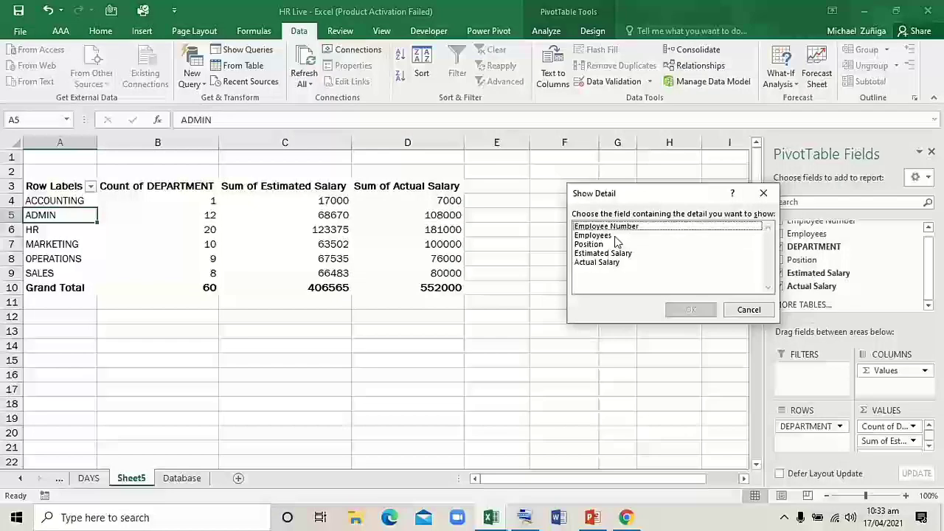
pyautogui.click(749, 309)
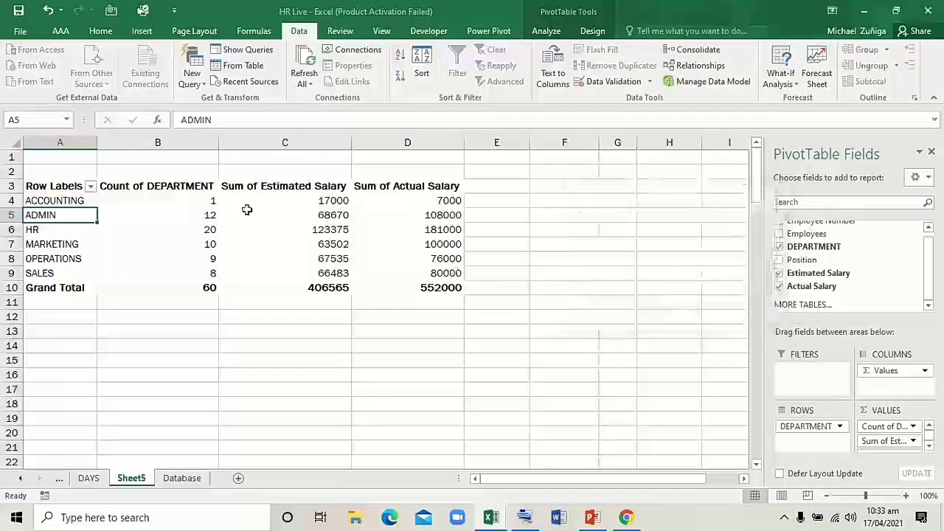
pyautogui.doubleClick(332, 216)
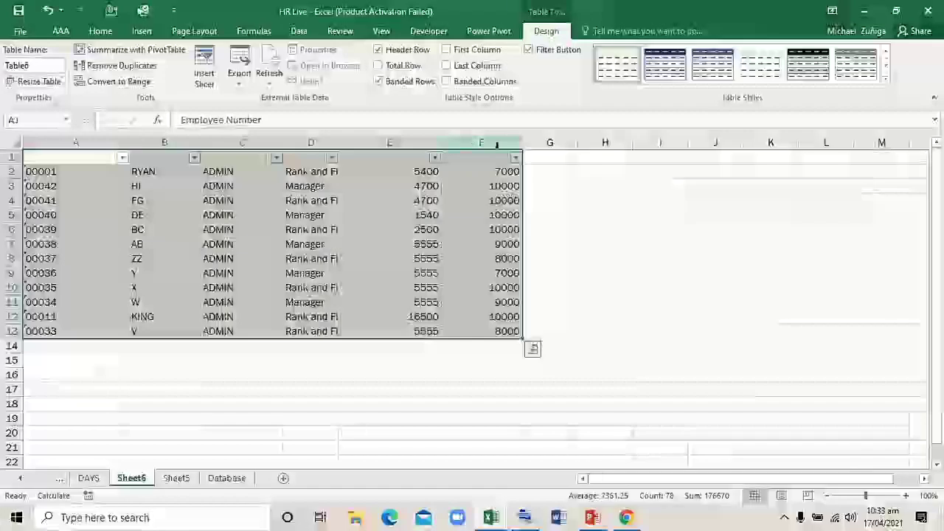
# - Set the font colour of the extracted ADMIN table's header row to Automatic and autofit the Position column width
pyautogui.click(466, 188)
pyautogui.click(467, 160)
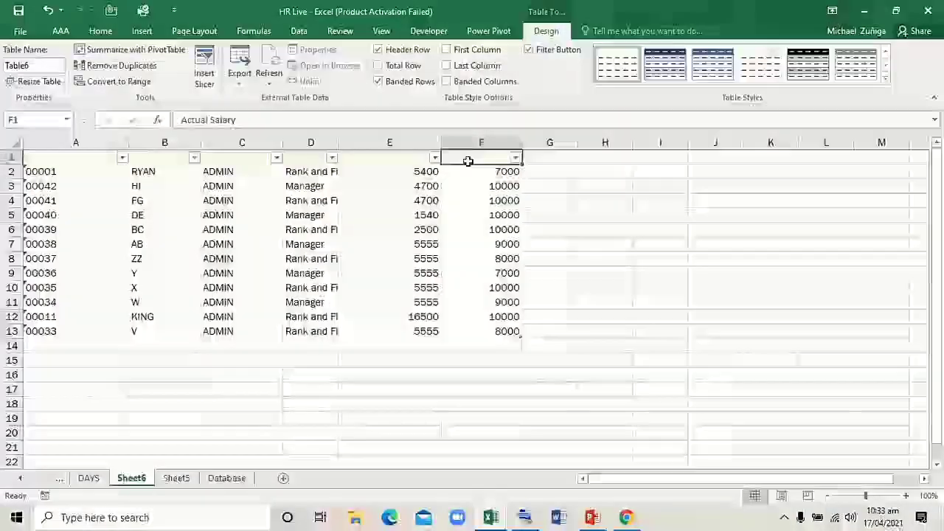
pyautogui.moveTo(467, 161); pyautogui.dragTo(56, 157)
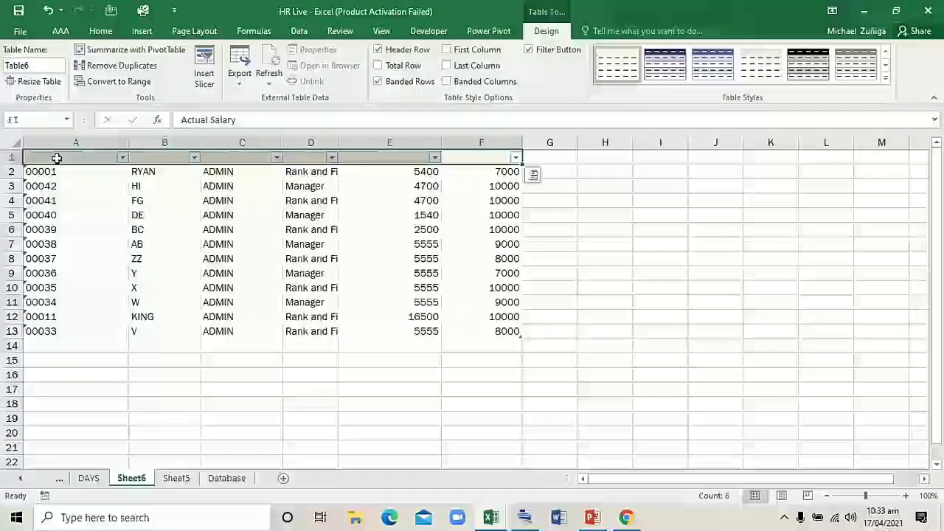
pyautogui.click(100, 31)
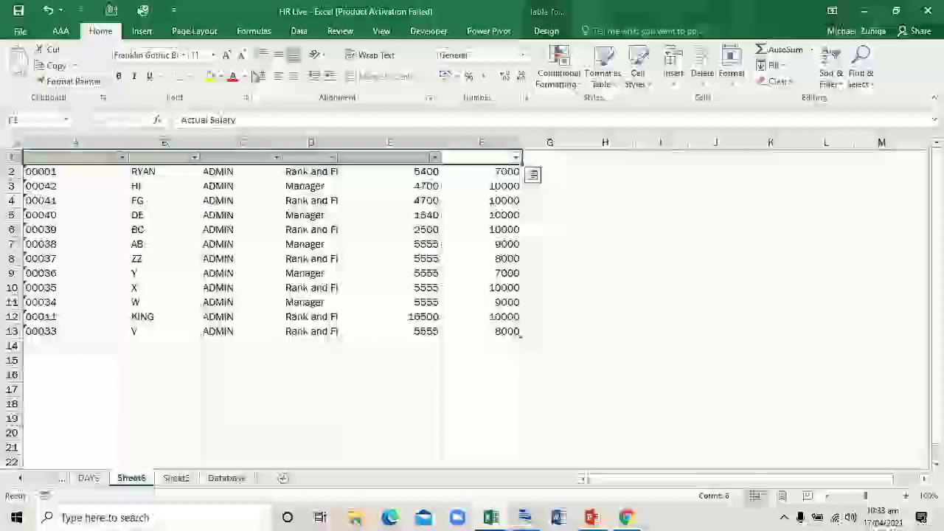
pyautogui.click(245, 76)
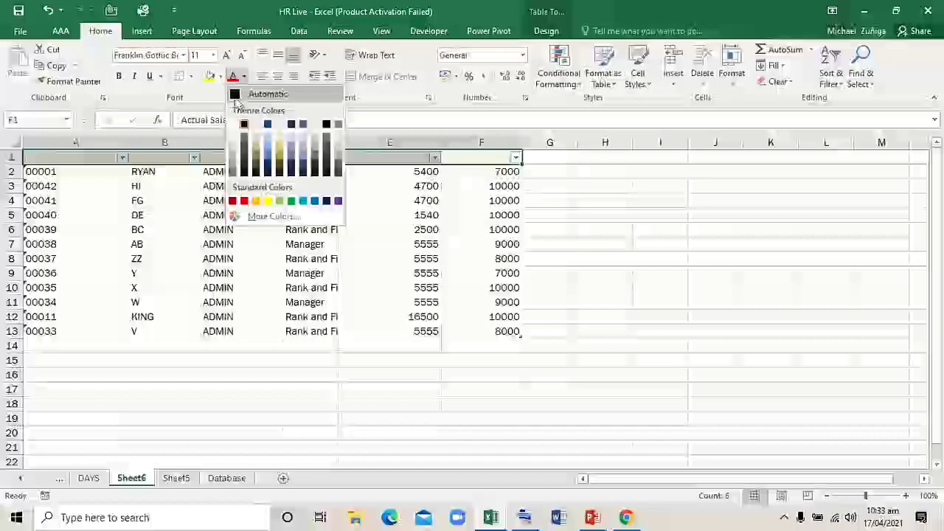
pyautogui.click(255, 94)
pyautogui.click(326, 261)
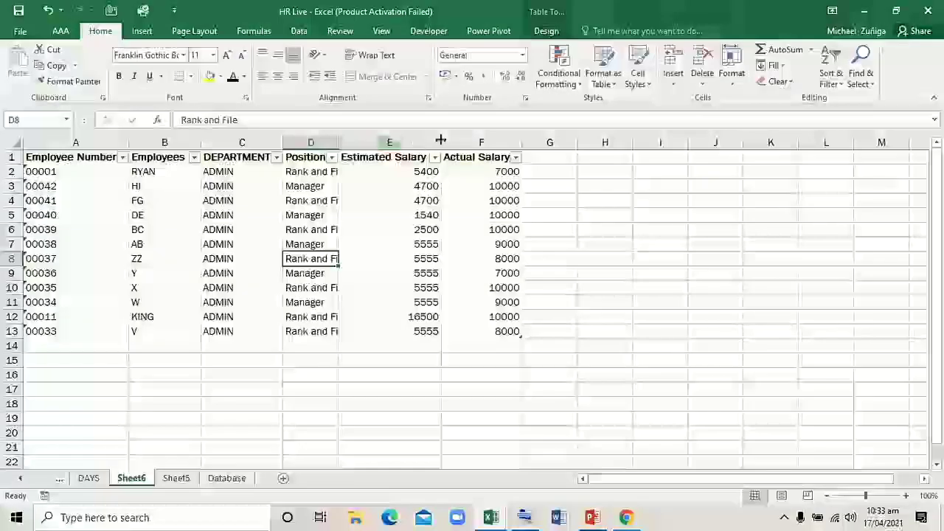
pyautogui.doubleClick(339, 140)
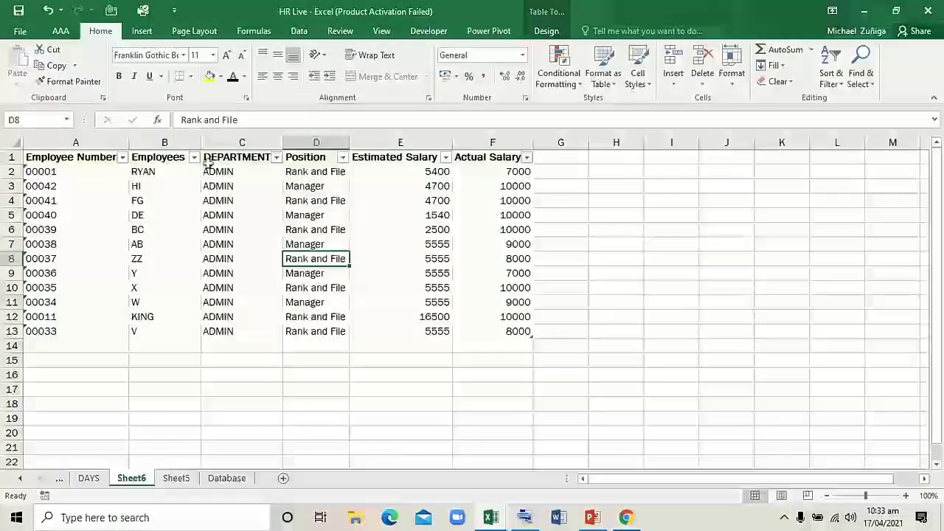
# - Compare the estimated and actual salaries of the first employee records in the extracted ADMIN table
pyautogui.click(403, 174)
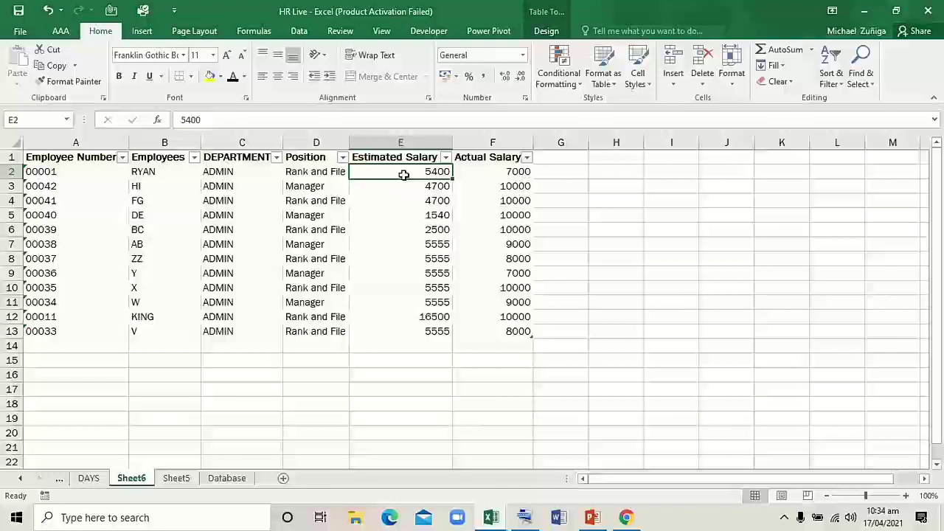
pyautogui.press('Down')
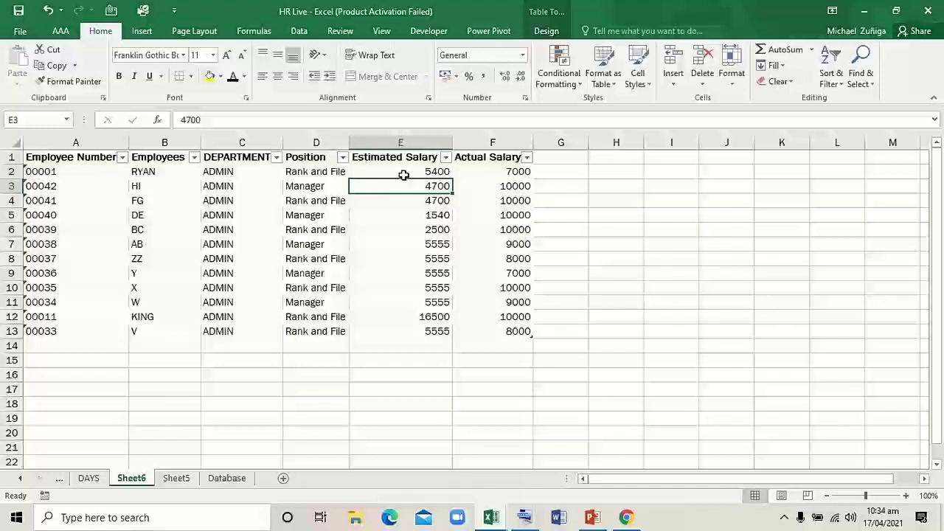
pyautogui.click(502, 191)
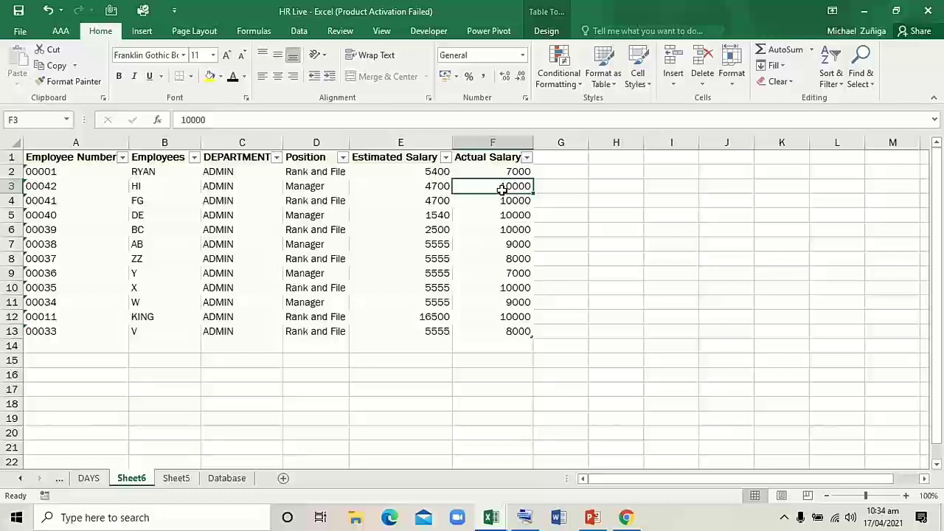
# - Return to the Sheet5 PivotTable and compare the ACCOUNTING department's sums of estimated and actual salary
pyautogui.click(219, 481)
pyautogui.click(177, 480)
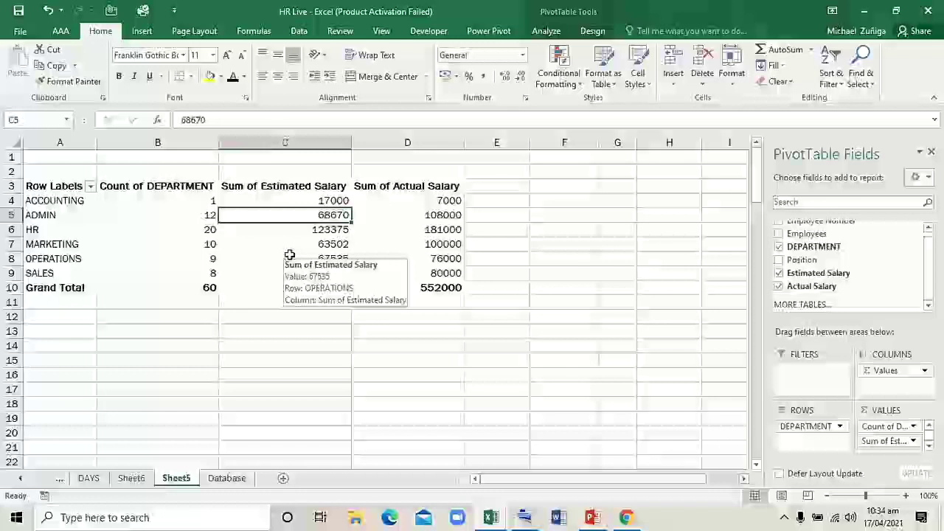
pyautogui.moveTo(420, 205)
pyautogui.click(391, 200)
pyautogui.click(318, 203)
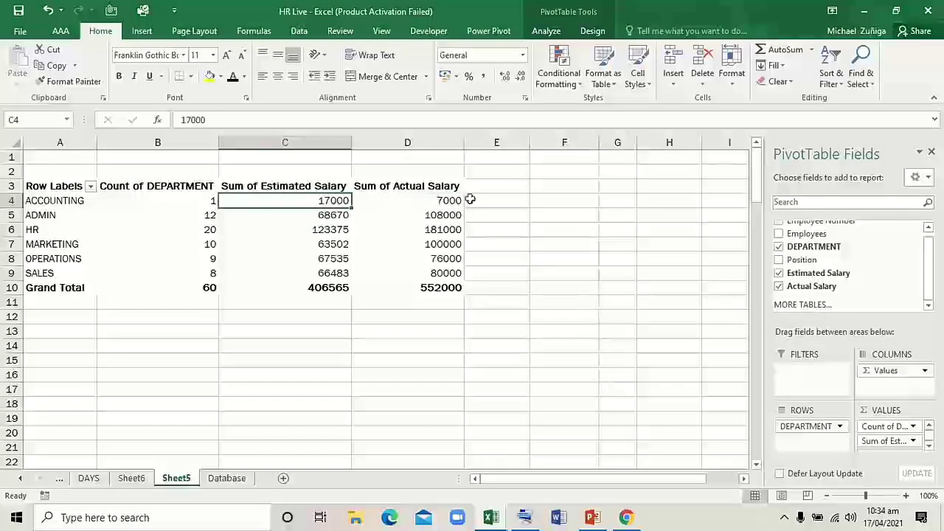
pyautogui.click(499, 202)
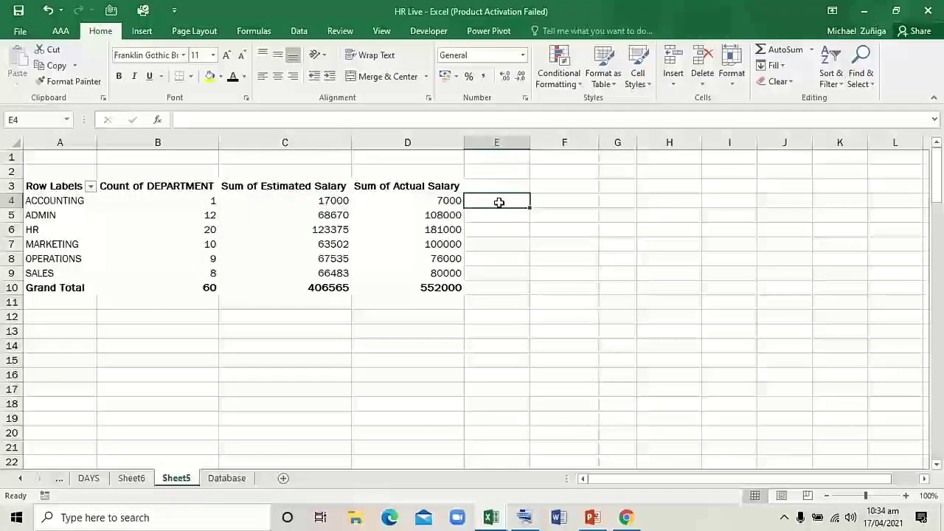
pyautogui.click(396, 212)
pyautogui.click(384, 198)
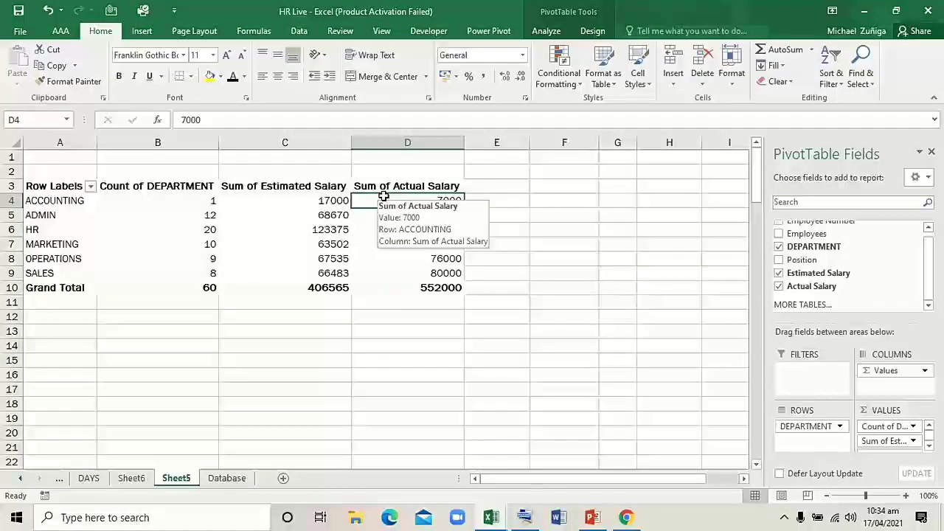
pyautogui.moveTo(374, 201)
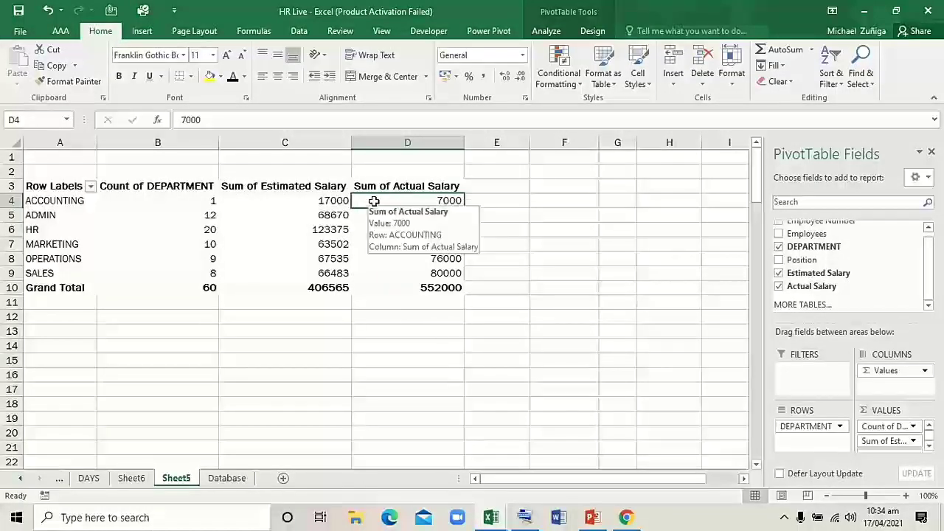
# - Start a new calculated field in the PivotTable and name it Disputes, using the on-screen keyboard for text entry
pyautogui.moveTo(552, 33)
pyautogui.click(546, 32)
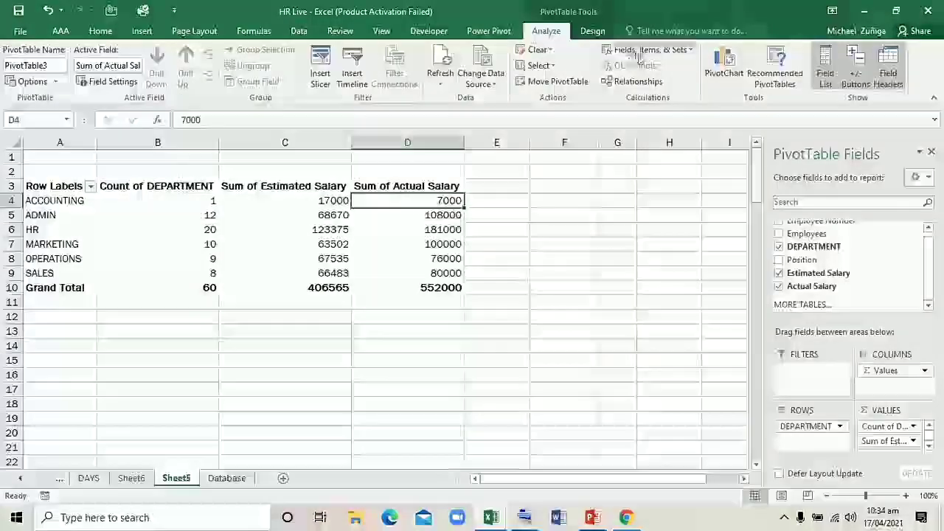
pyautogui.click(639, 52)
pyautogui.click(643, 68)
pyautogui.press('BackSpace')
pyautogui.press('ctrl+super+o')
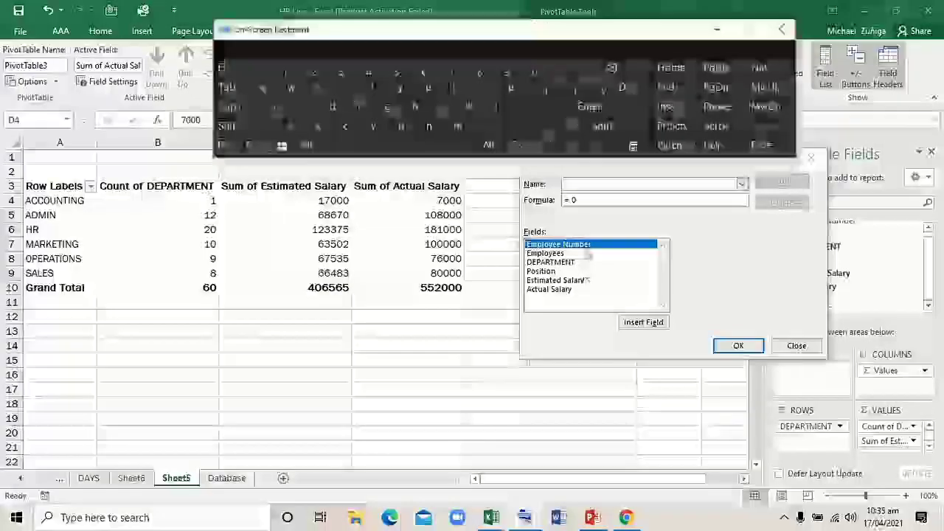
pyautogui.click(229, 126)
pyautogui.click(333, 106)
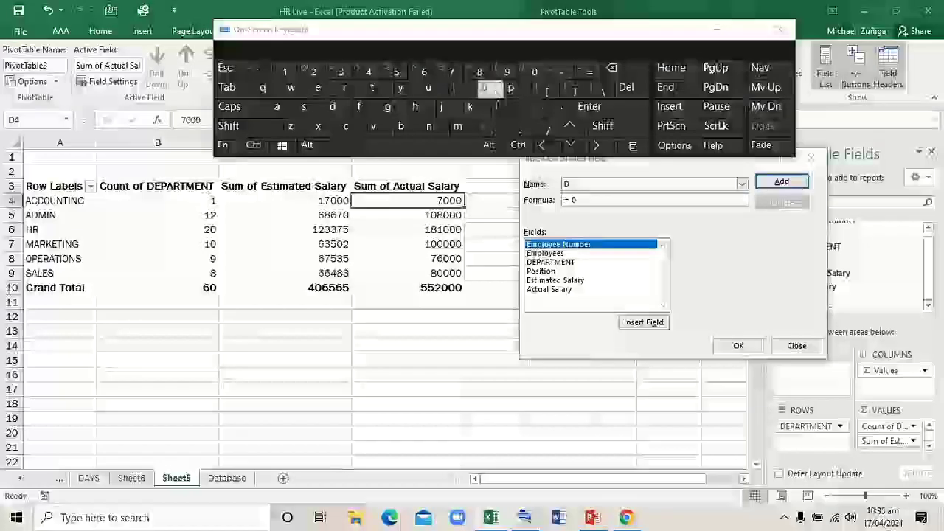
pyautogui.click(378, 89)
pyautogui.click(464, 89)
pyautogui.write('s')
pyautogui.click(510, 87)
pyautogui.click(428, 89)
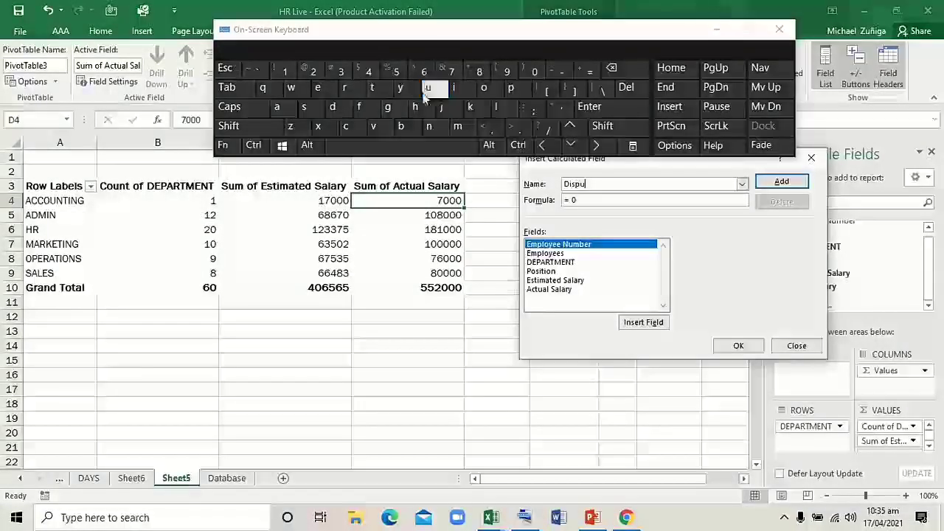
pyautogui.write('tes')
# - Set the Disputes formula to = 'Actual Salary' - 'Estimated Salary' and add the calculated field to the PivotTable
pyautogui.click(599, 201)
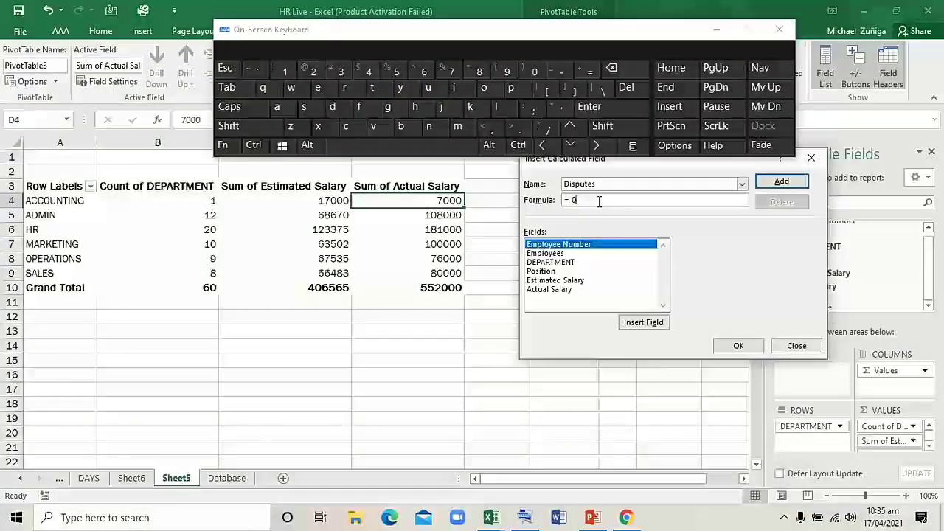
pyautogui.press('BackSpace')
pyautogui.press('BackSpace')
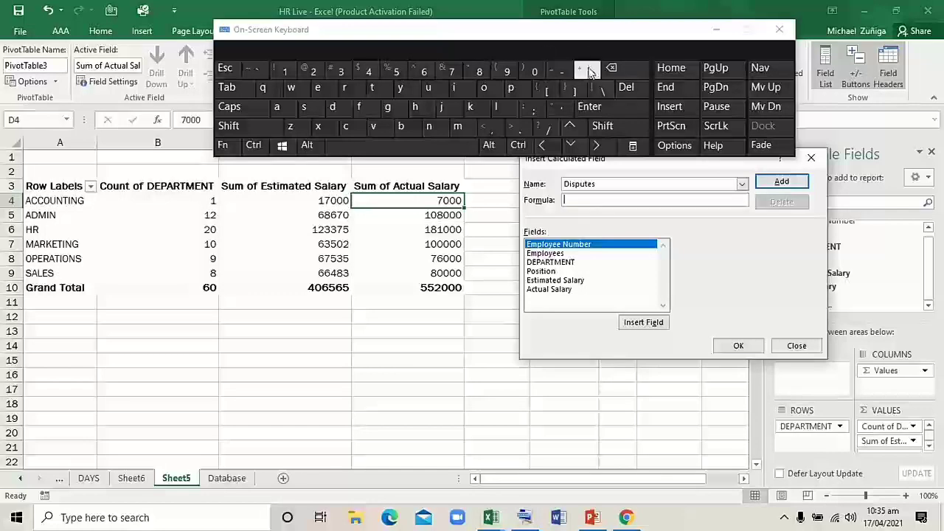
pyautogui.doubleClick(566, 289)
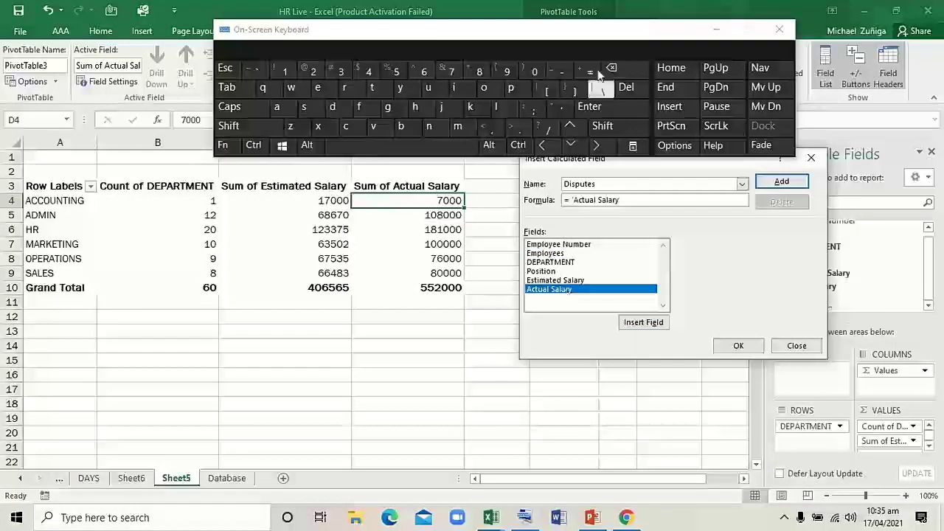
pyautogui.click(568, 72)
pyautogui.click(583, 280)
pyautogui.click(644, 322)
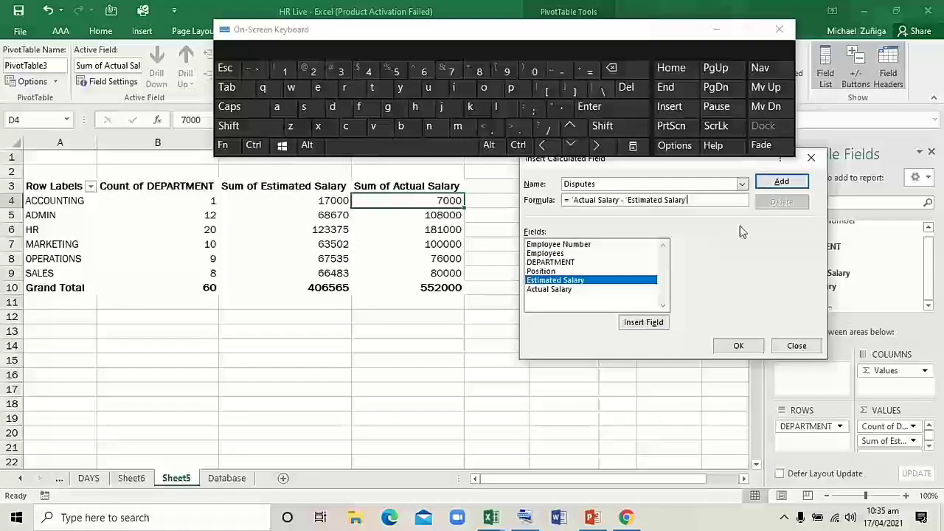
pyautogui.click(781, 182)
pyautogui.click(738, 347)
# - Minimise the on-screen keyboard and check the Sum of Disputes for ACCOUNTING and ADMIN against their salary sums
pyautogui.click(525, 203)
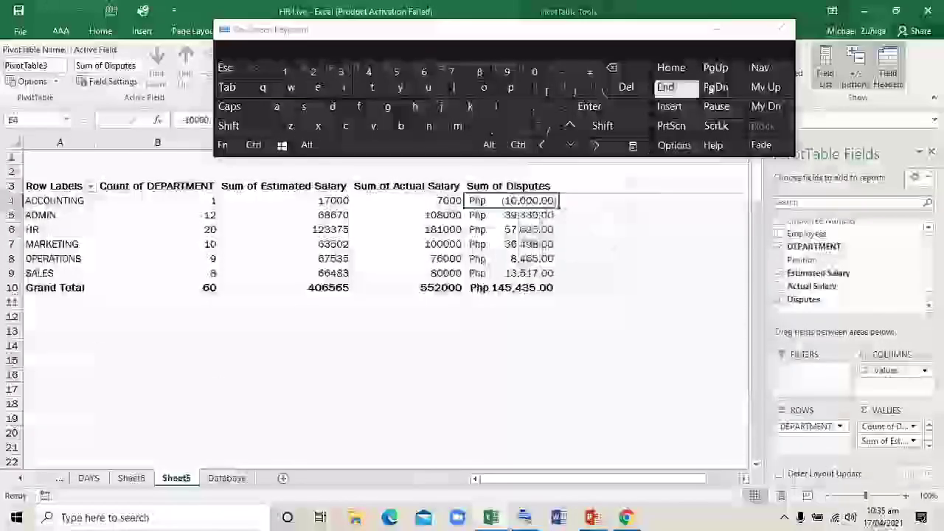
pyautogui.click(717, 29)
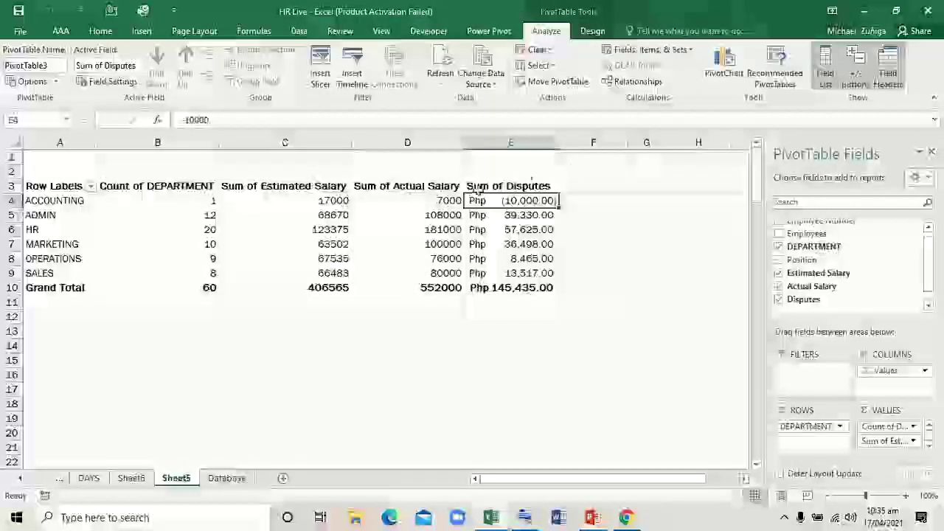
pyautogui.click(342, 204)
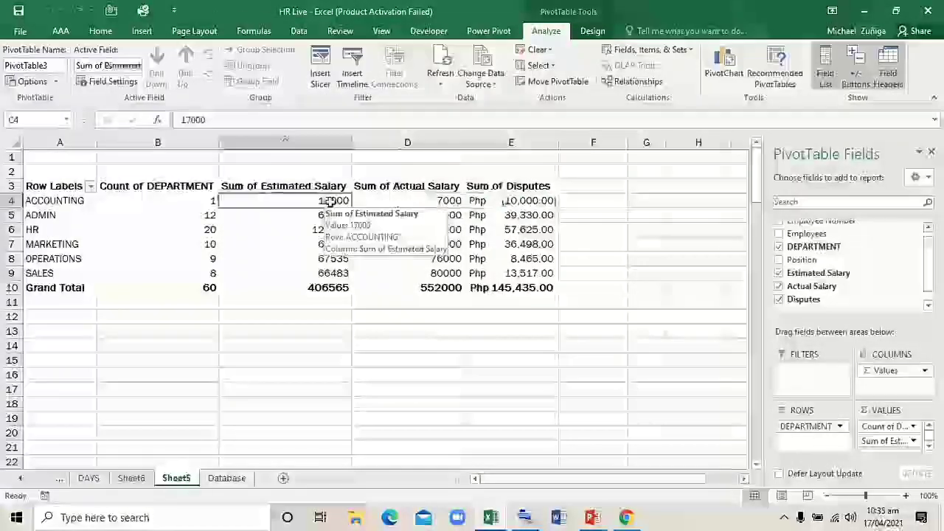
pyautogui.click(378, 202)
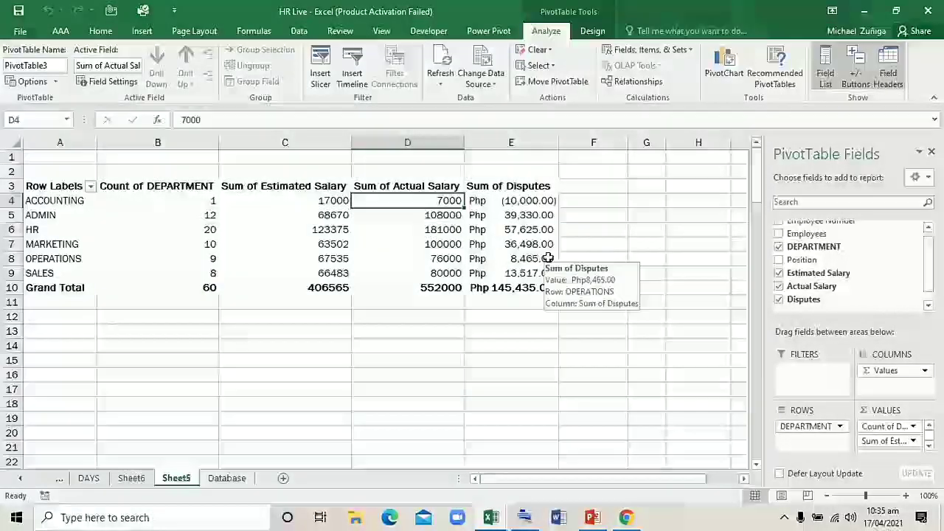
pyautogui.click(510, 215)
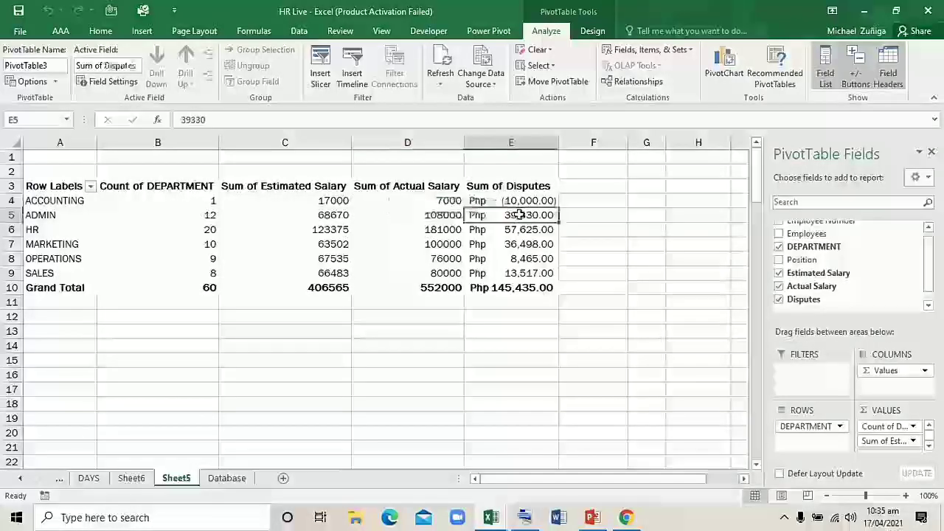
pyautogui.click(521, 200)
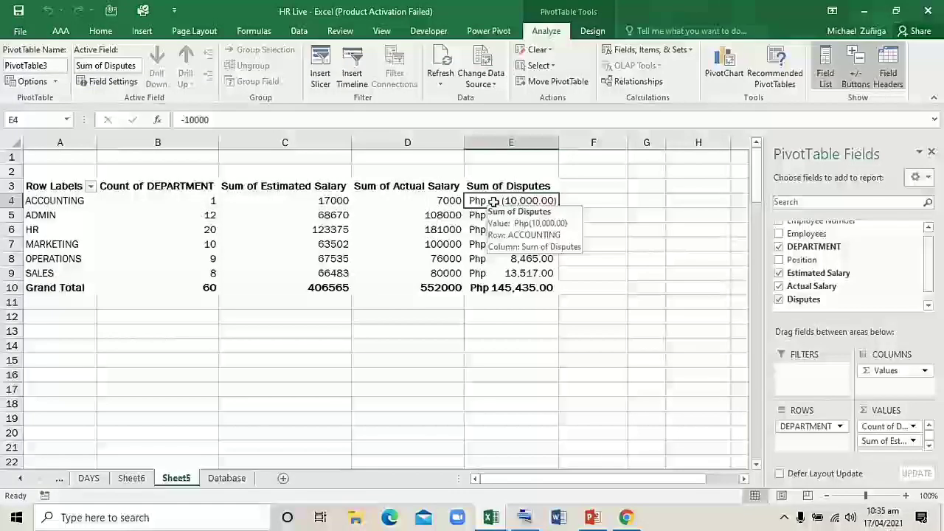
pyautogui.click(423, 202)
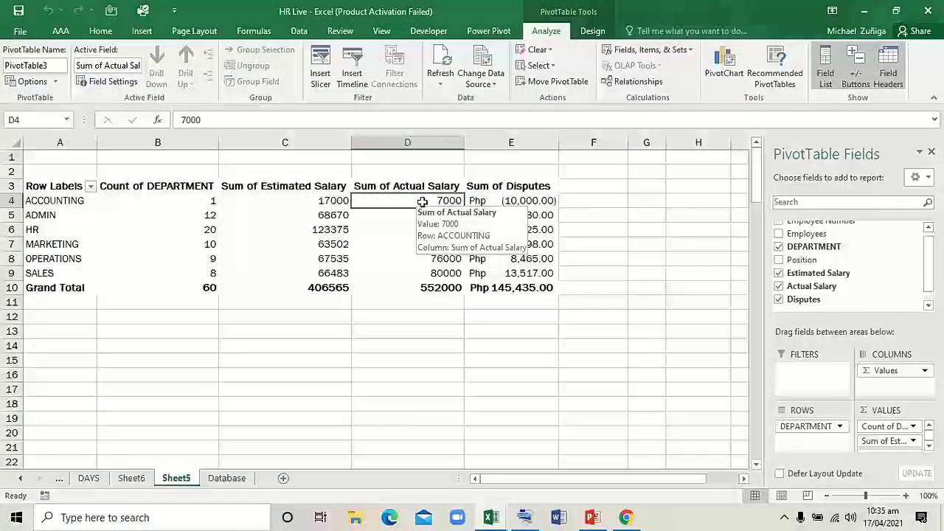
pyautogui.click(546, 201)
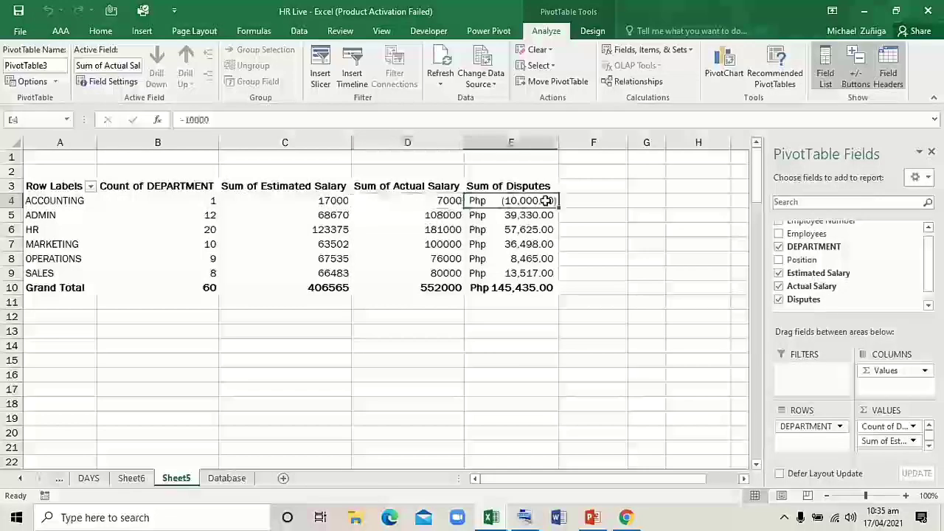
pyautogui.click(648, 50)
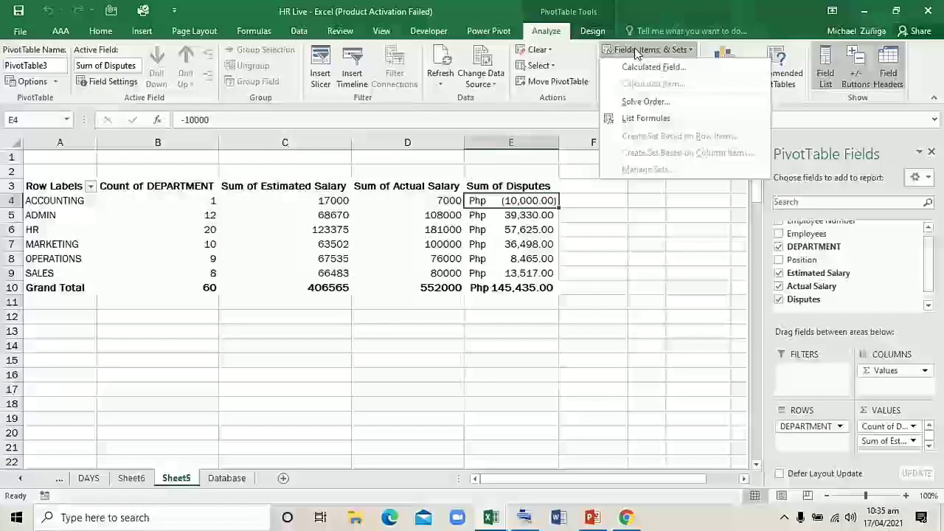
pyautogui.click(653, 68)
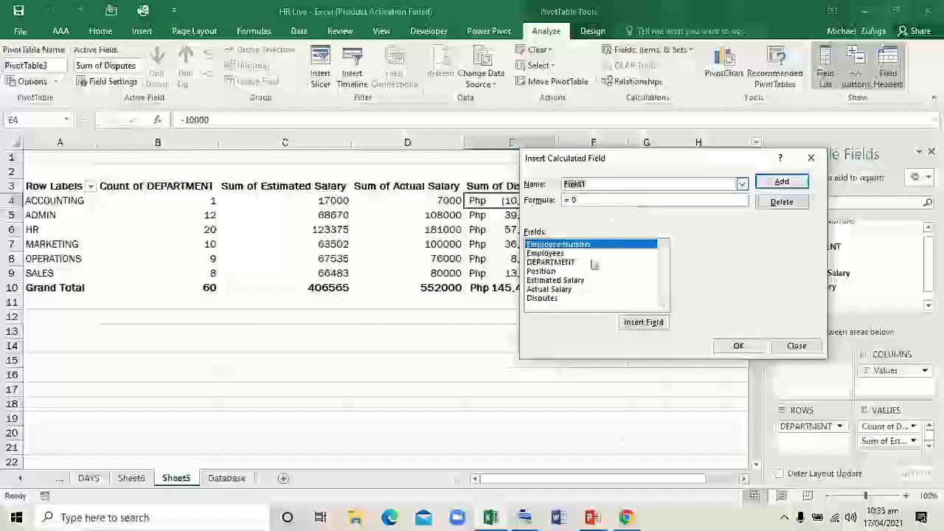
pyautogui.doubleClick(544, 298)
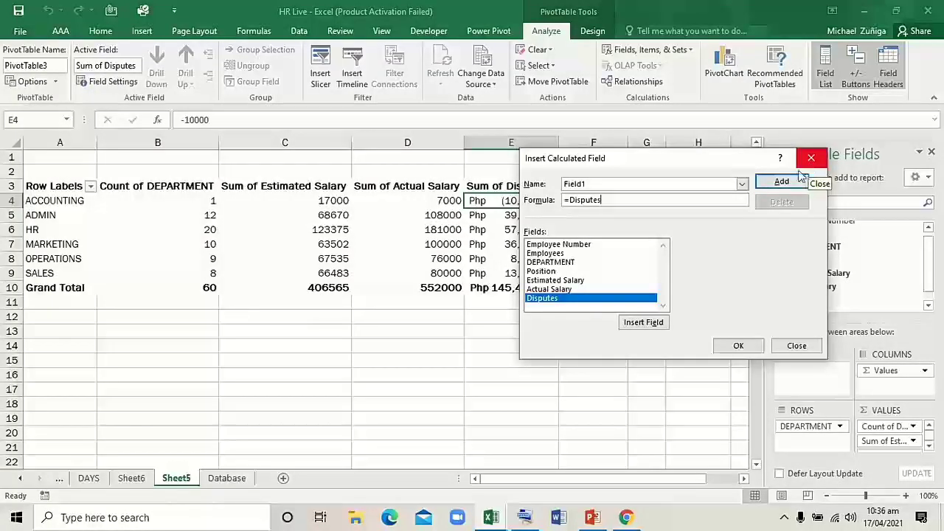
pyautogui.click(565, 301)
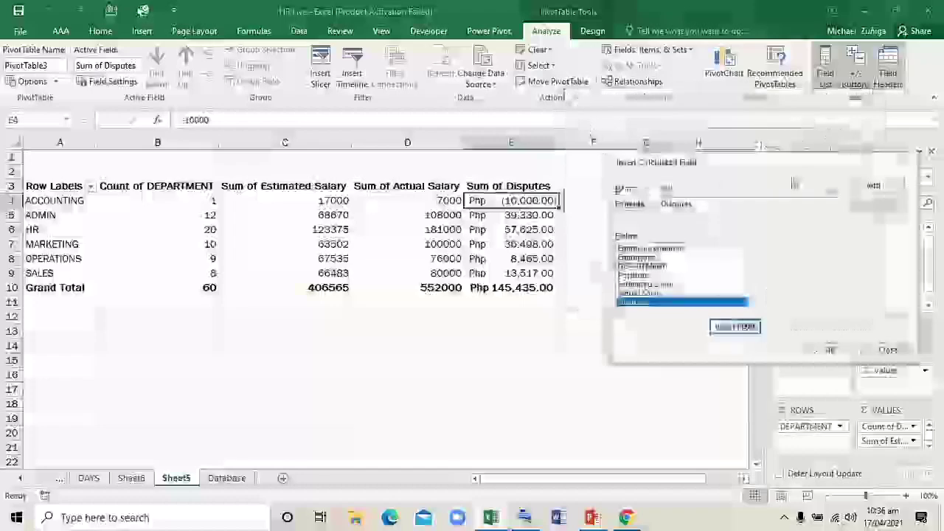
pyautogui.click(875, 175)
# - Remove the Disputes field from the PivotTable, start another calculated field and bring up the on-screen keyboard
pyautogui.click(779, 300)
pyautogui.click(646, 49)
pyautogui.click(662, 66)
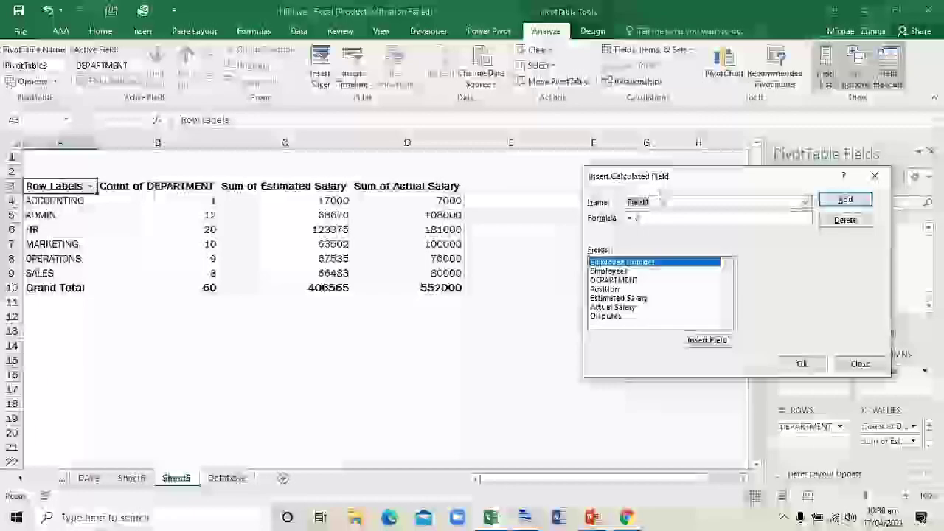
pyautogui.click(525, 518)
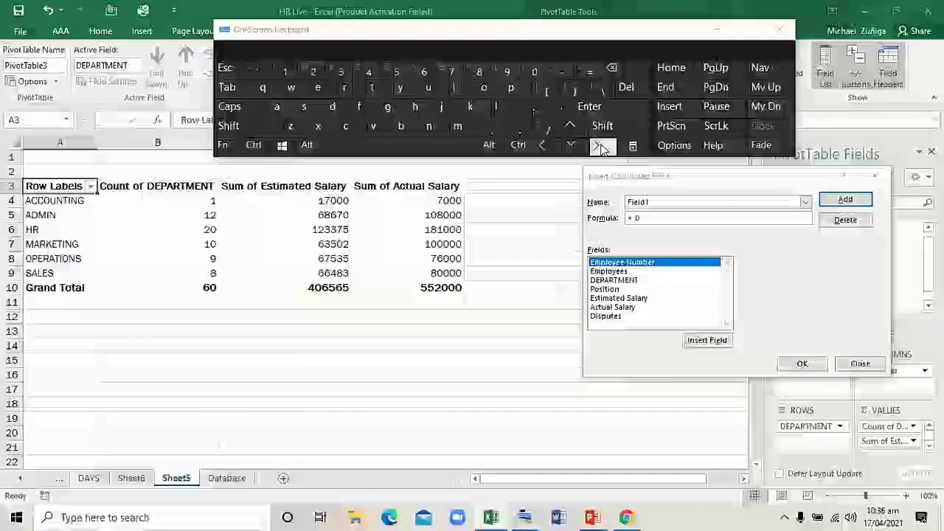
# - Name the new calculated field Discrepancy
pyautogui.click(662, 201)
pyautogui.press('BackSpace')
pyautogui.press('BackSpace')
pyautogui.press('BackSpace')
pyautogui.press('BackSpace')
pyautogui.press('BackSpace')
pyautogui.press('BackSpace')
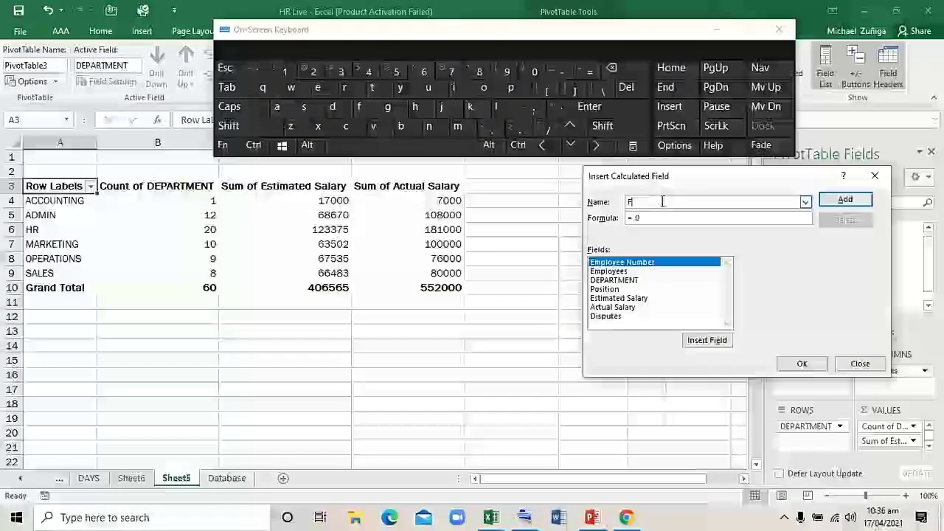
pyautogui.write('D')
pyautogui.click(454, 87)
pyautogui.click(303, 106)
pyautogui.write('crepanc')
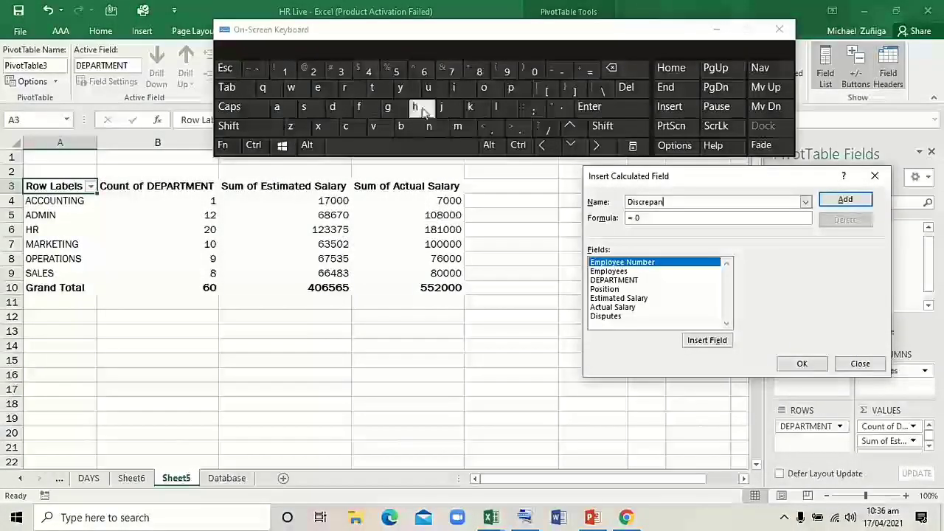
pyautogui.click(404, 90)
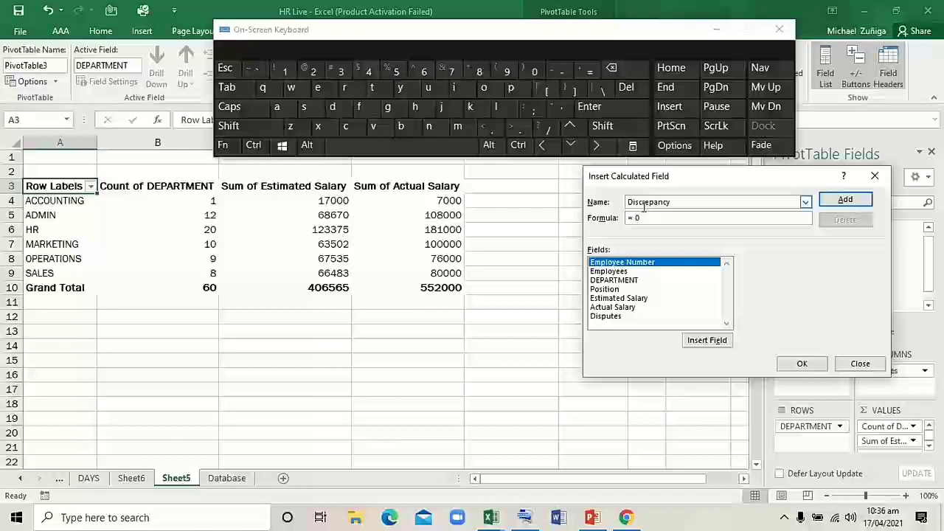
# - Set the Discrepancy formula to = 'Estimated Salary' - 'Actual Salary' and add the calculated field to the PivotTable
pyautogui.press('BackSpace')
pyautogui.press('BackSpace')
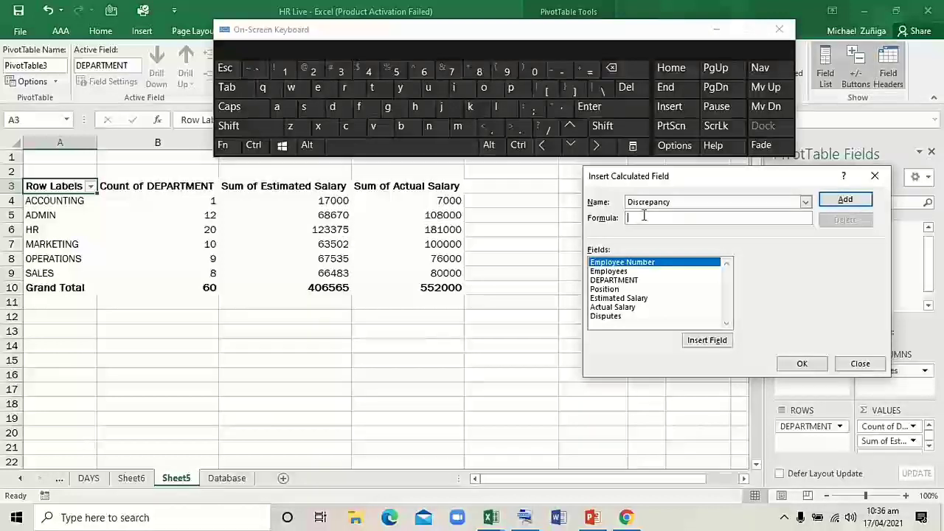
pyautogui.click(588, 71)
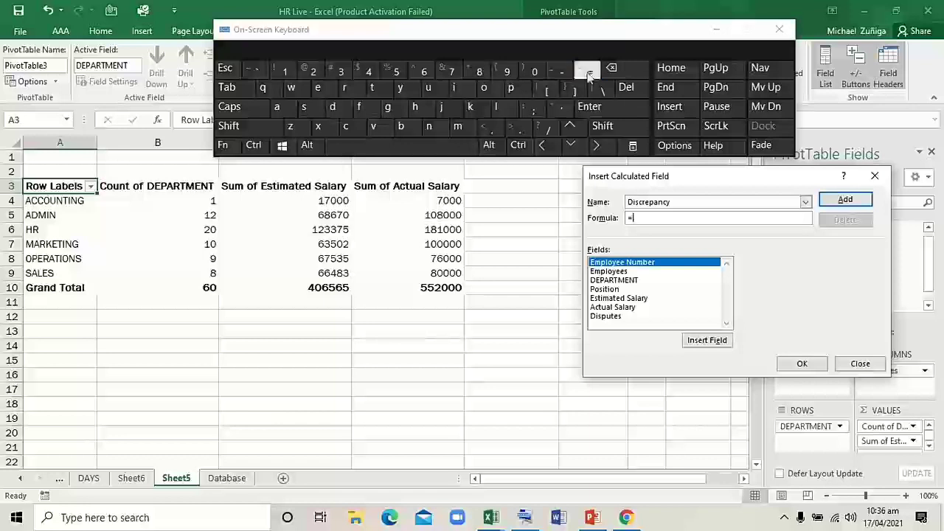
pyautogui.click(633, 299)
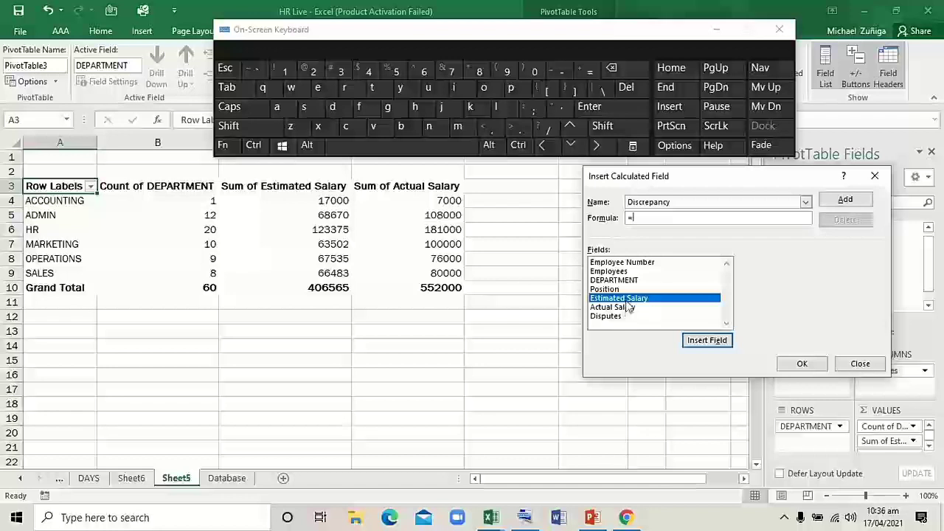
pyautogui.doubleClick(624, 299)
pyautogui.write('-')
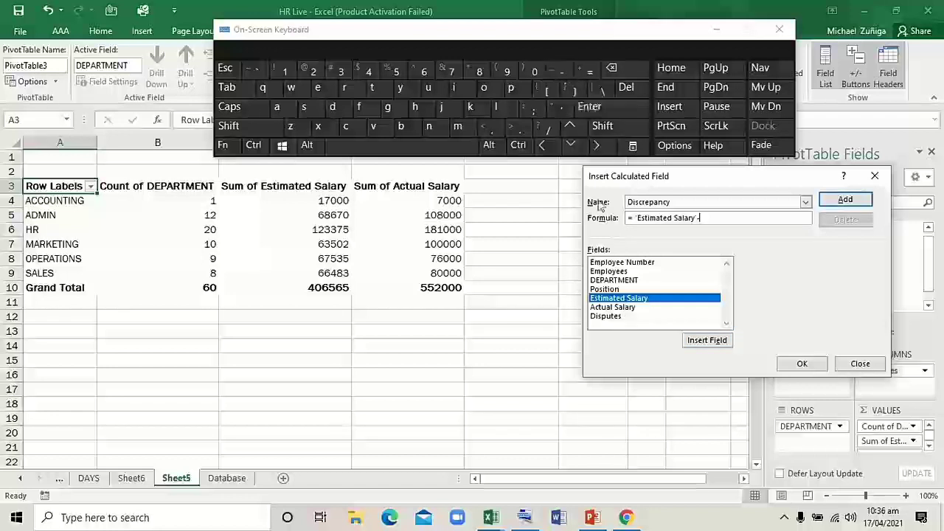
pyautogui.click(618, 307)
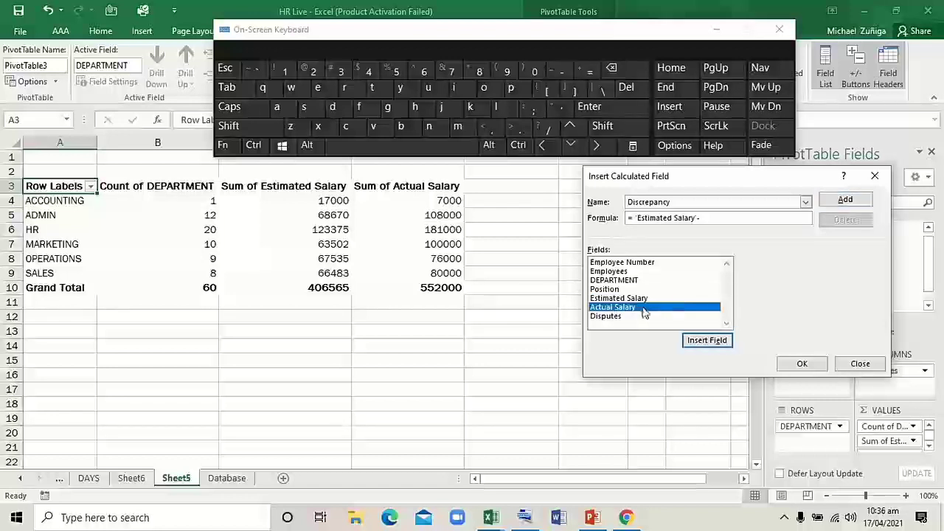
pyautogui.doubleClick(643, 308)
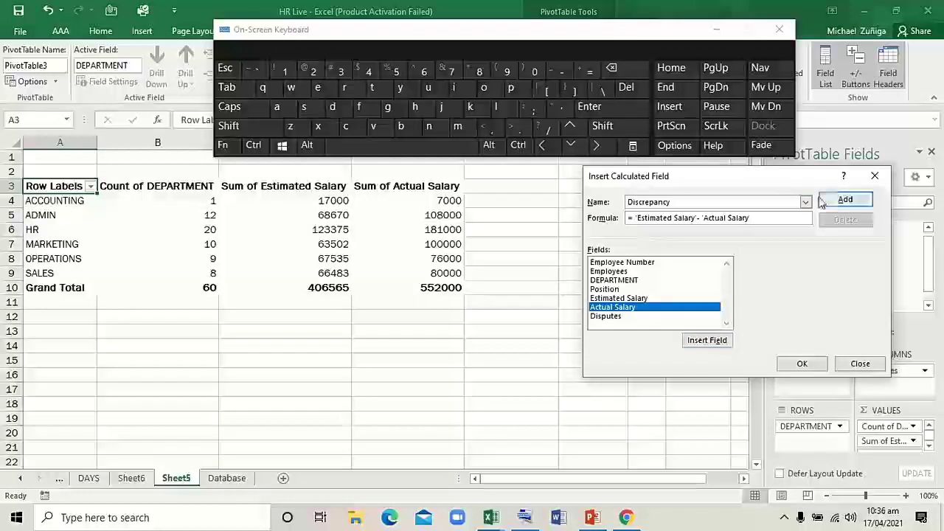
pyautogui.click(846, 202)
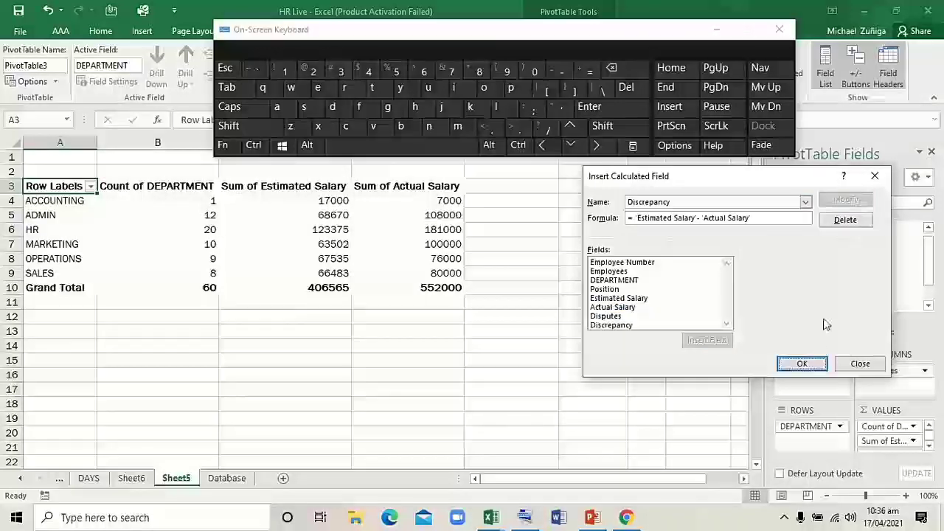
pyautogui.click(802, 365)
# - Minimise the on-screen keyboard and compare the departments' Sum of Discrepancy with their estimated and actual salary sums
pyautogui.click(539, 201)
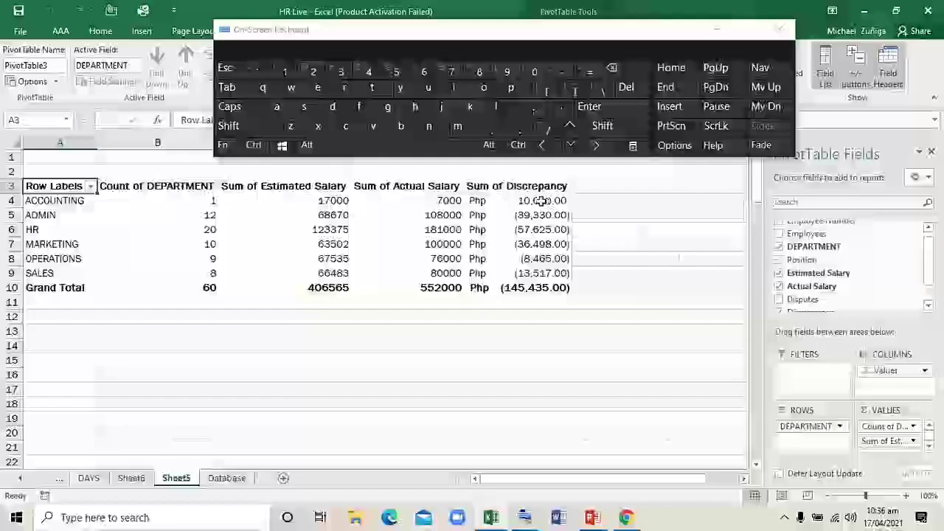
pyautogui.click(716, 30)
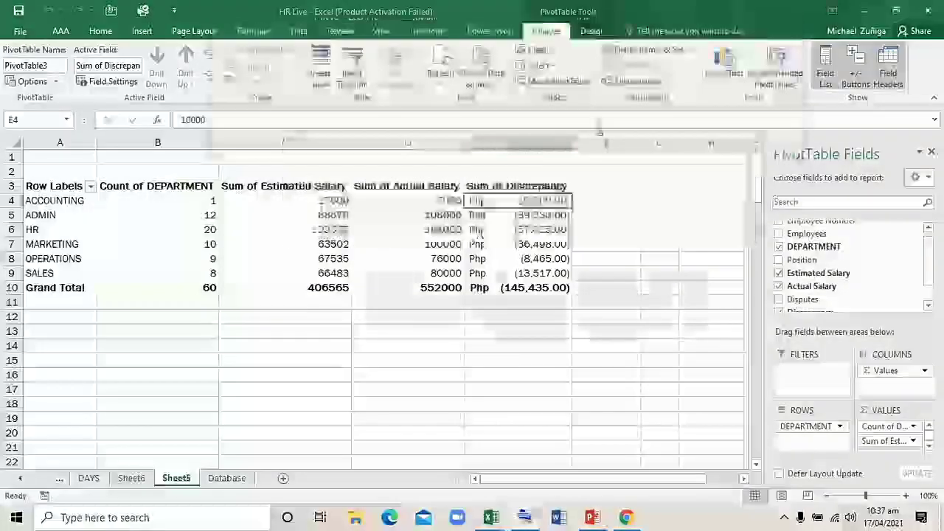
pyautogui.click(326, 200)
pyautogui.click(471, 201)
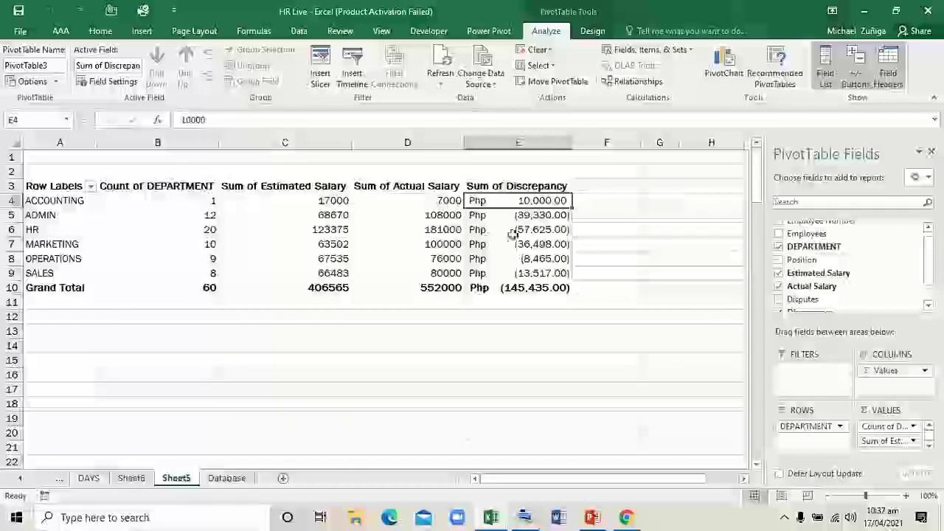
pyautogui.click(480, 217)
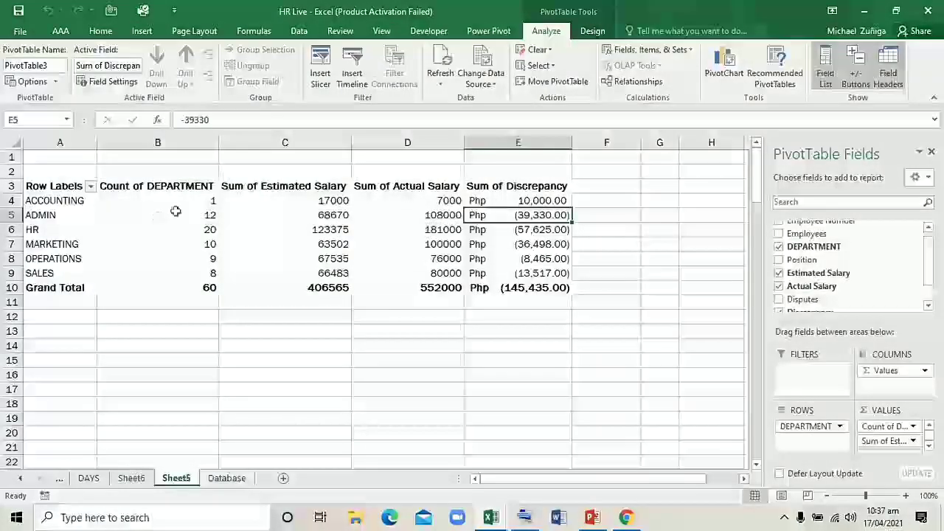
pyautogui.click(337, 218)
pyautogui.click(430, 217)
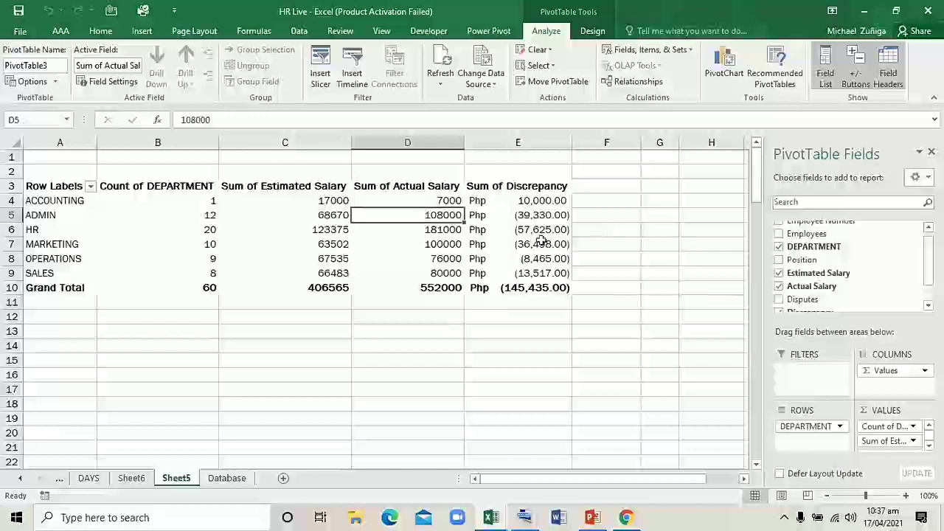
pyautogui.click(431, 258)
pyautogui.click(423, 273)
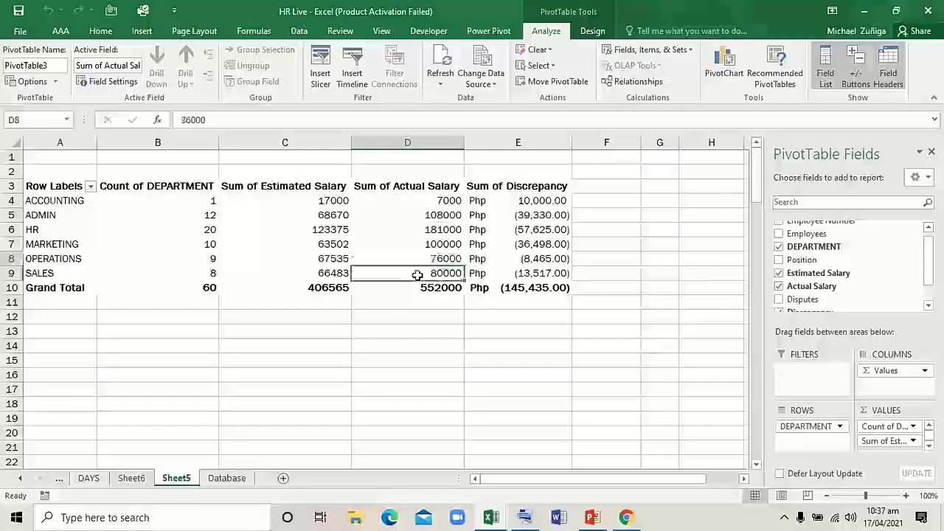
pyautogui.moveTo(391, 274)
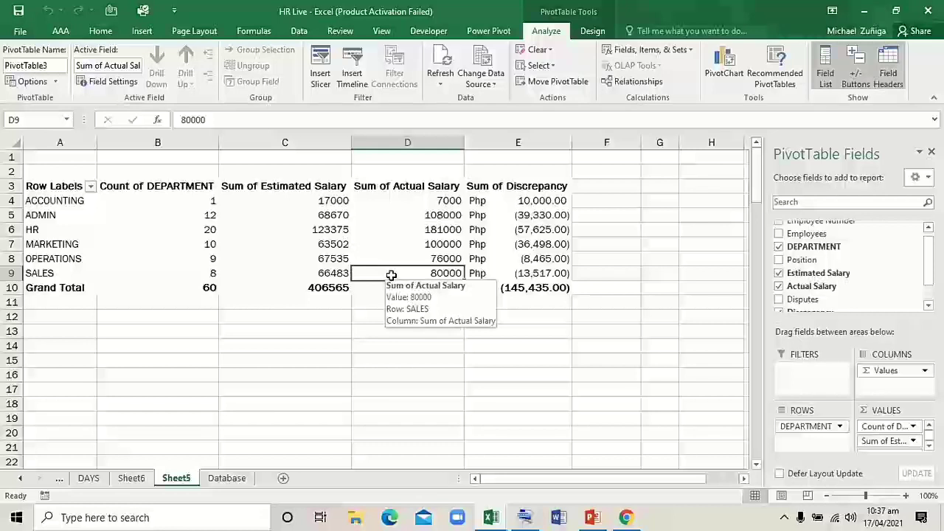
pyautogui.scroll(-1, 928, 294)
pyautogui.rightClick(814, 277)
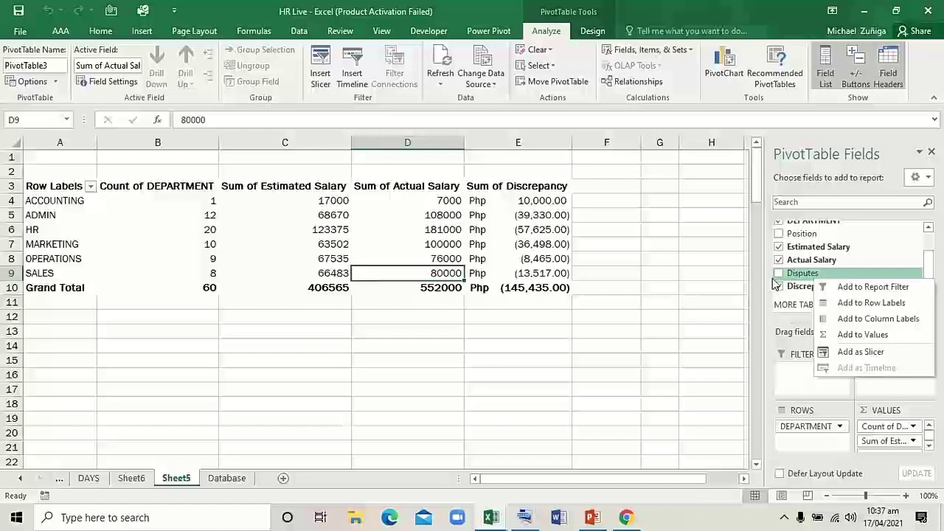
pyautogui.click(690, 50)
pyautogui.click(682, 64)
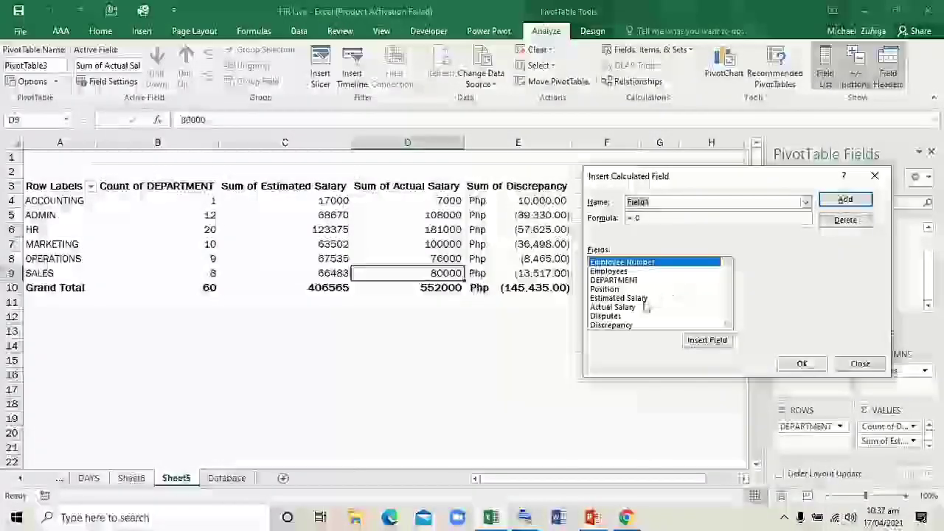
pyautogui.click(618, 317)
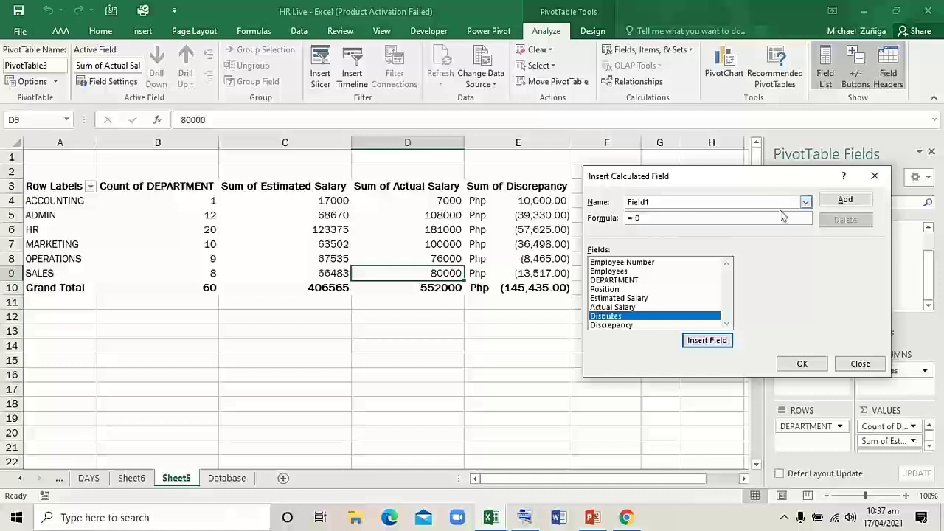
pyautogui.click(875, 175)
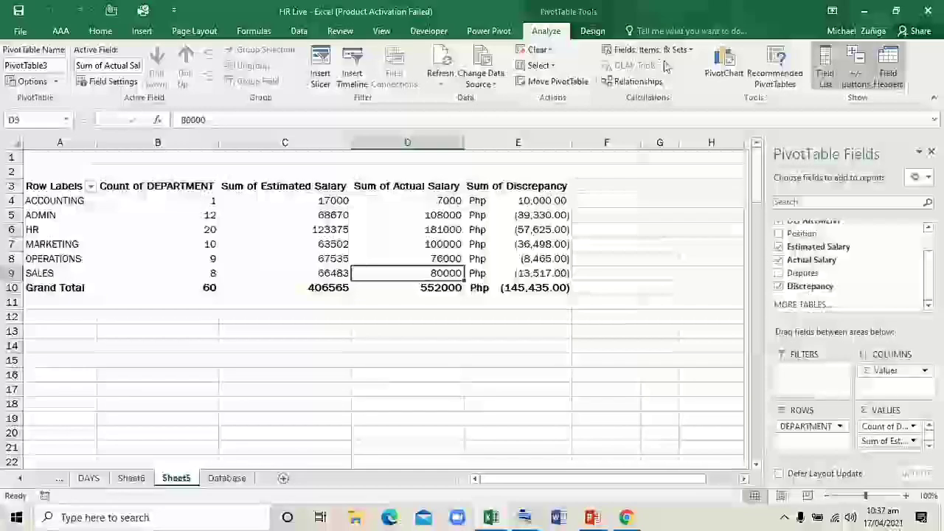
# - Delete the Disputes calculated field through the Insert Calculated Field dialog
pyautogui.click(666, 49)
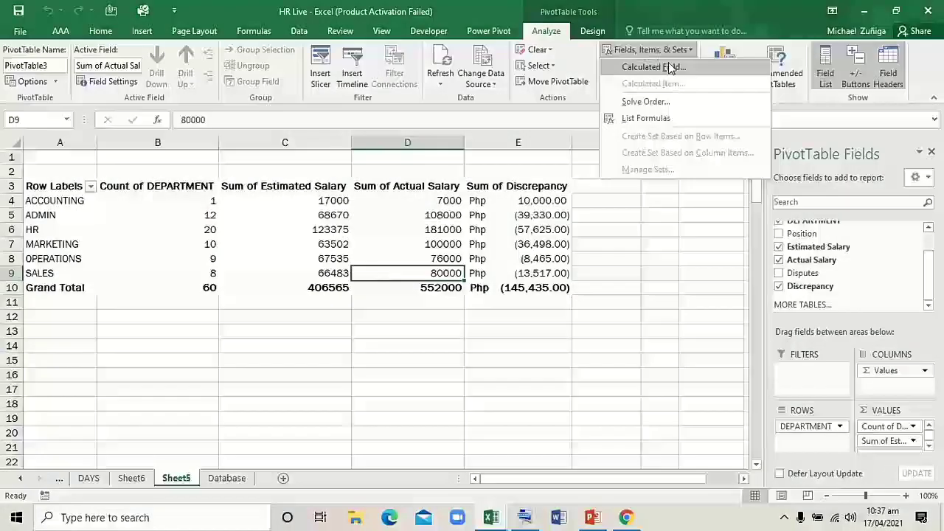
pyautogui.click(670, 67)
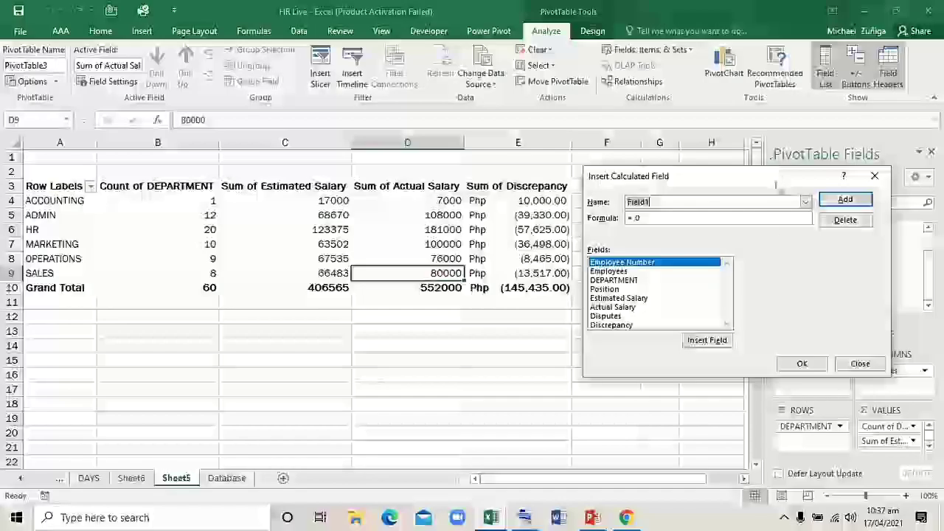
pyautogui.hotkey('alt', 'Down')
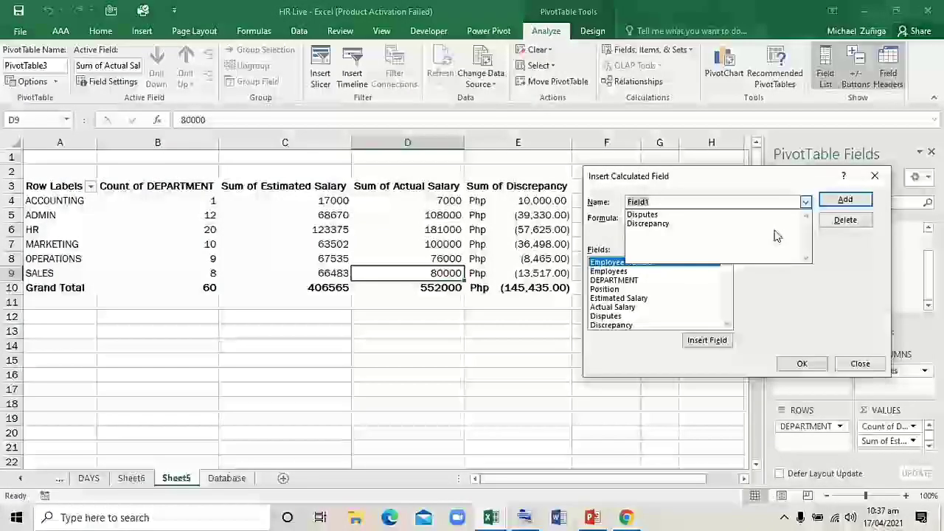
pyautogui.click(740, 214)
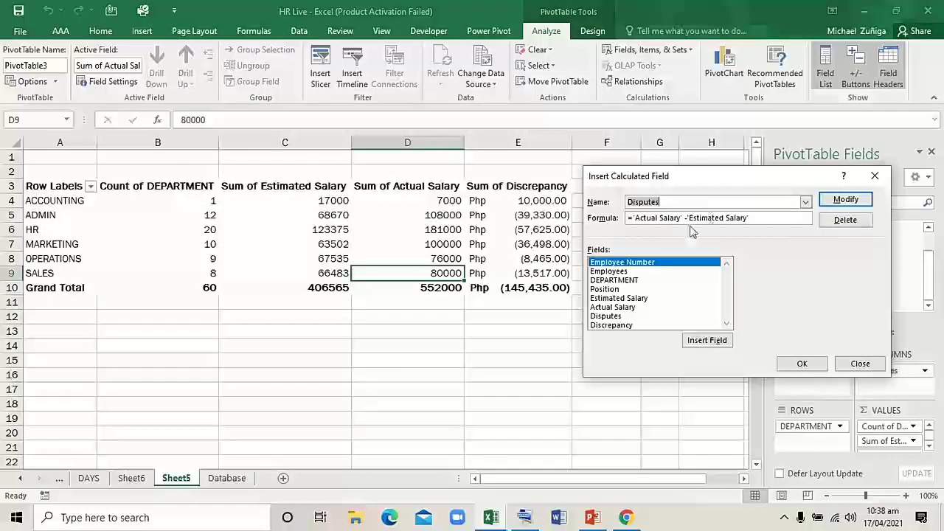
pyautogui.click(841, 222)
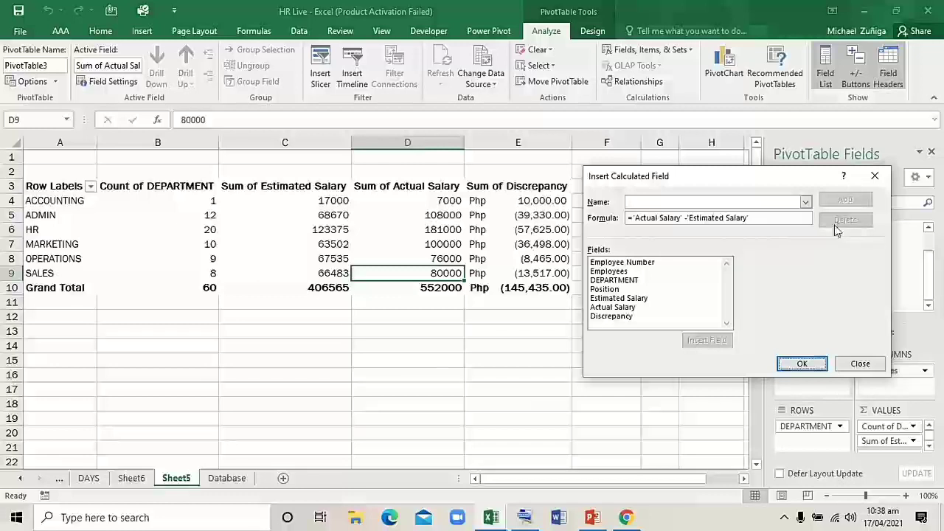
pyautogui.click(800, 365)
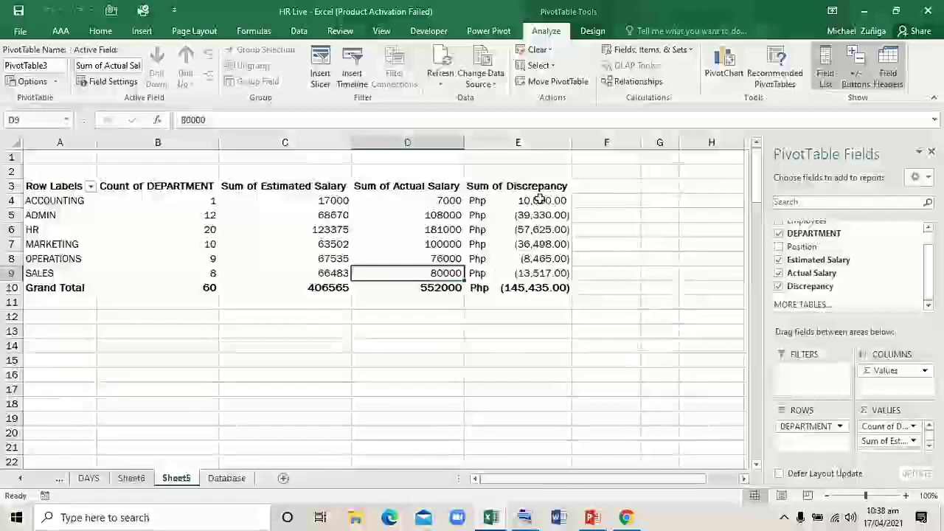
# - Compare the grand totals of estimated salary, actual salary and Discrepancy
pyautogui.click(380, 201)
pyautogui.click(313, 287)
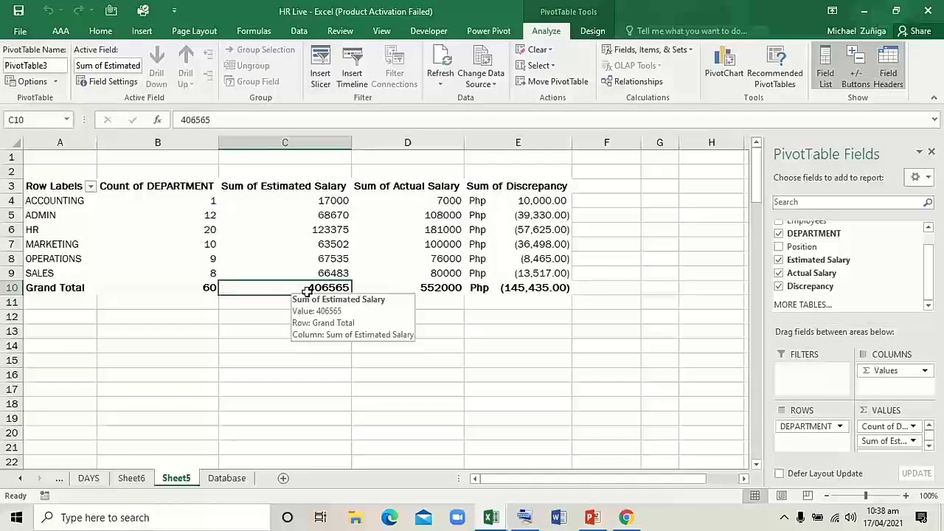
pyautogui.click(444, 289)
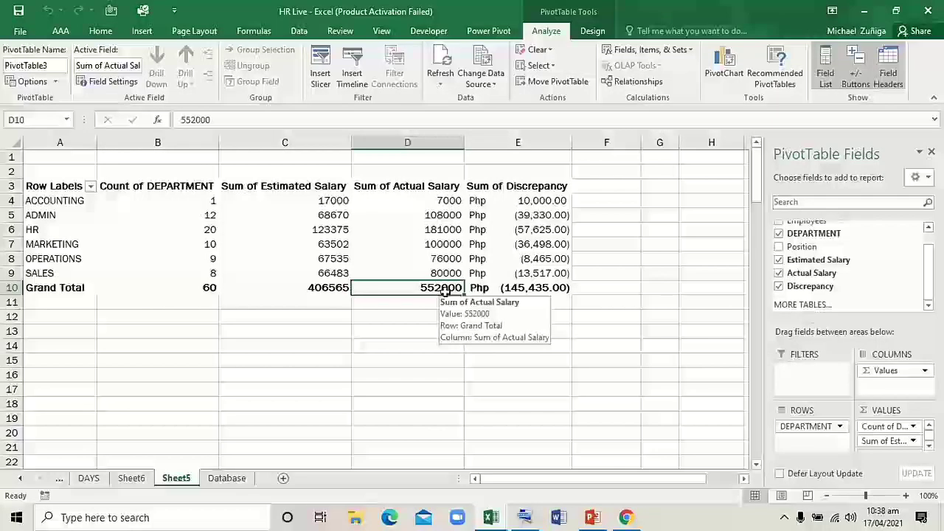
pyautogui.click(518, 289)
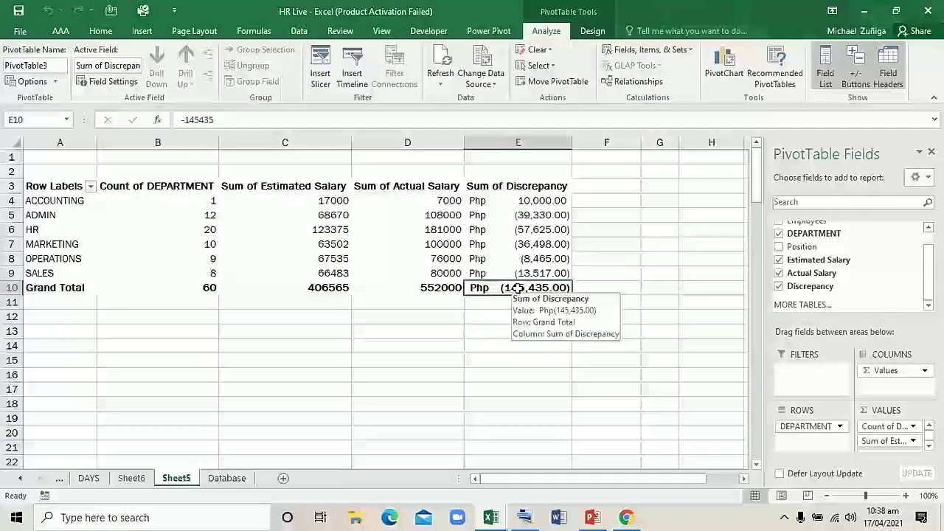